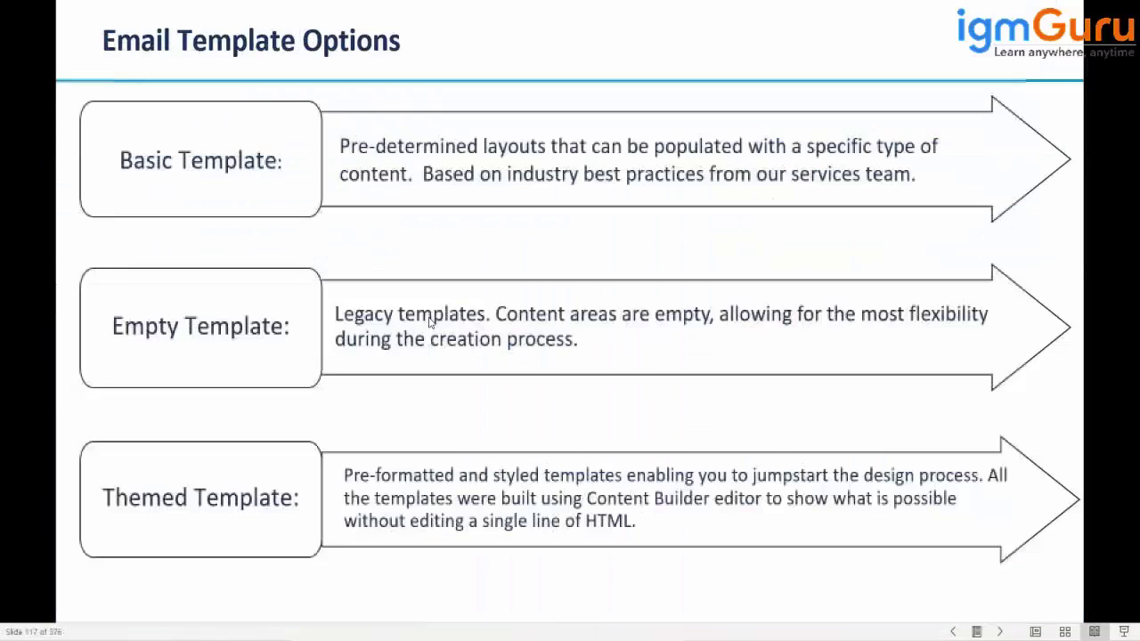
# Step: Return to the Parts of a Template-Based Email slide, then switch to Marketing Cloud in the browser
pyautogui.press('Right')
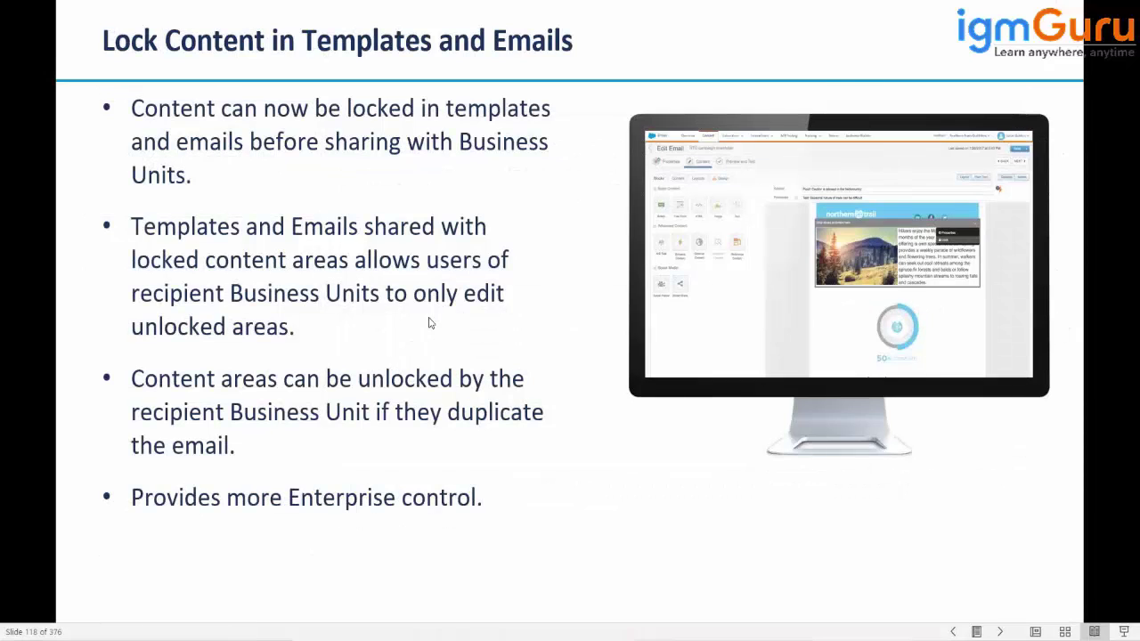
pyautogui.press('Left')
pyautogui.press('Left')
pyautogui.press('Left')
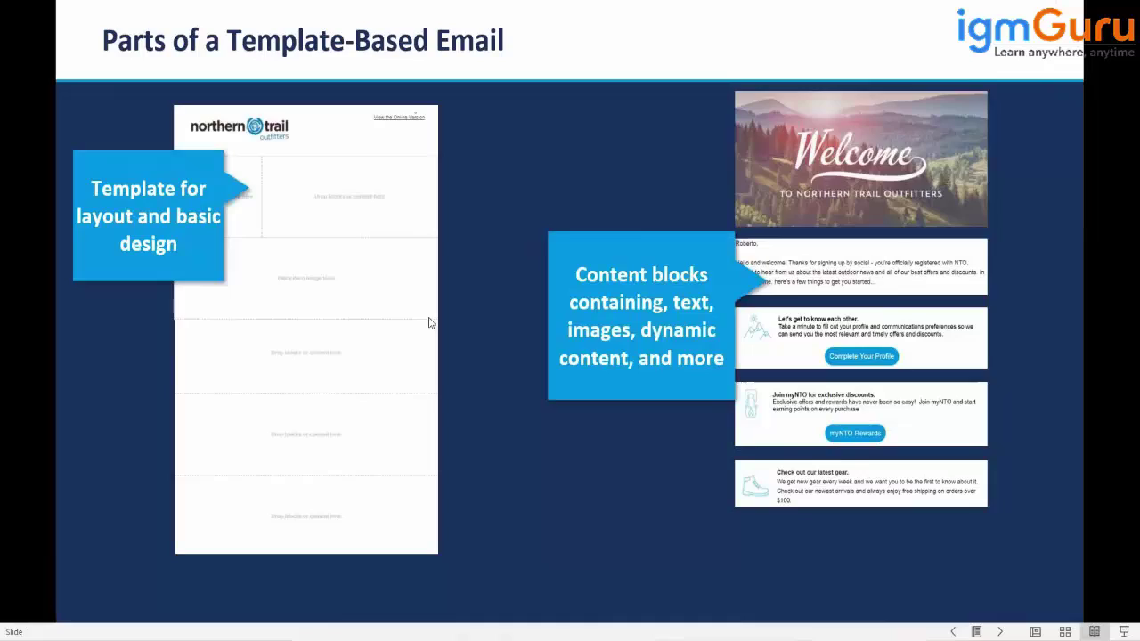
pyautogui.press('Left')
pyautogui.press('Left')
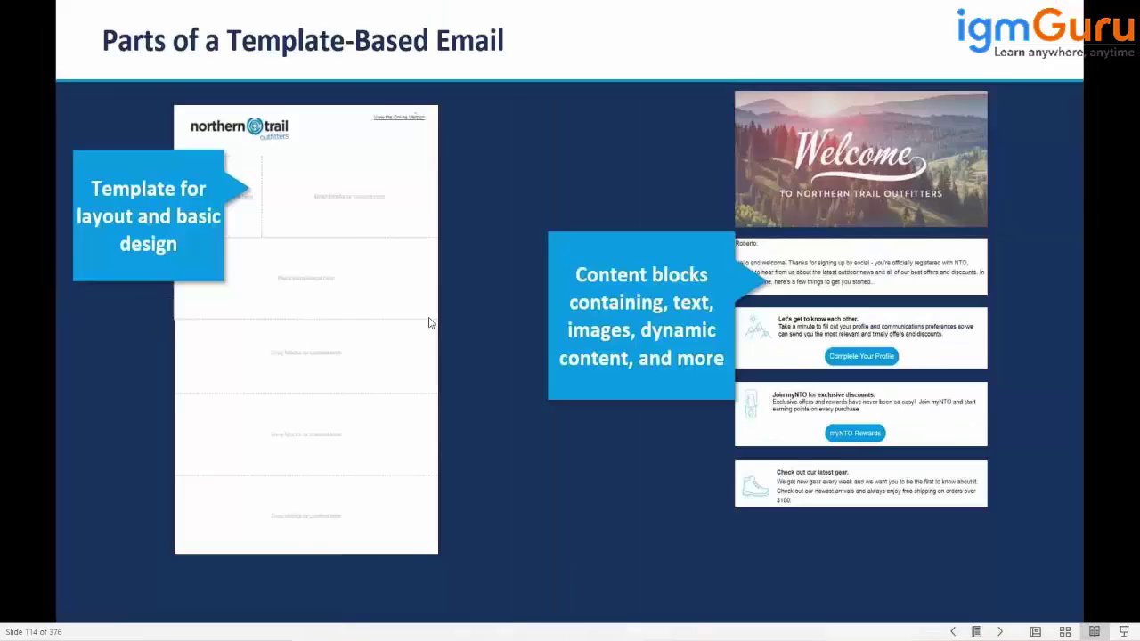
pyautogui.press('Right')
pyautogui.press('Right')
pyautogui.press('Right')
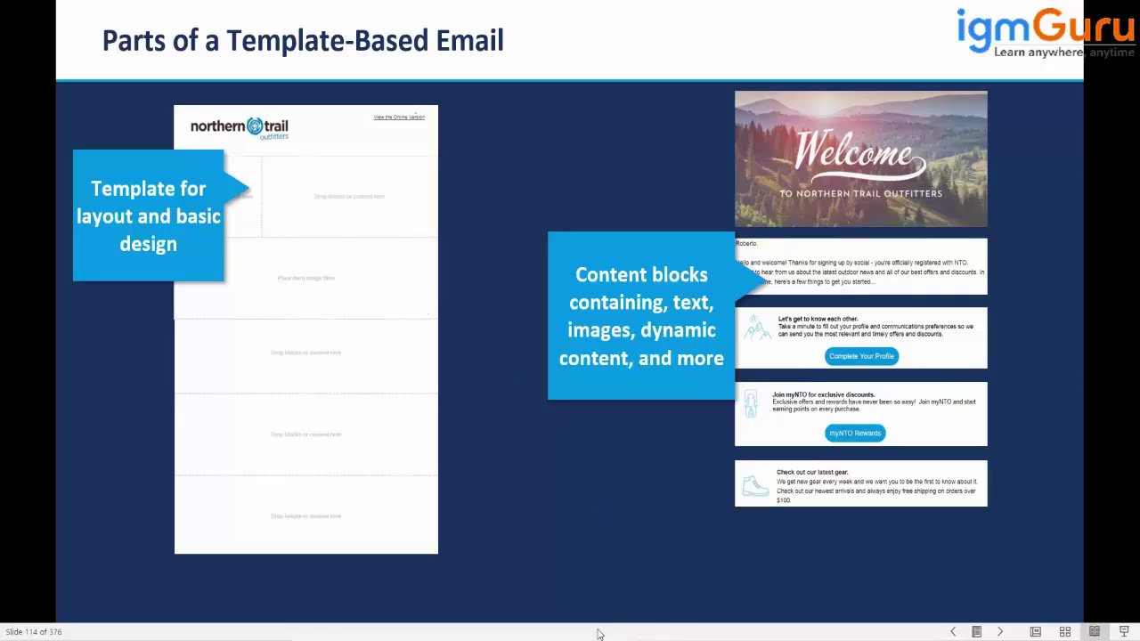
pyautogui.hotkey('alt', 'Tab')
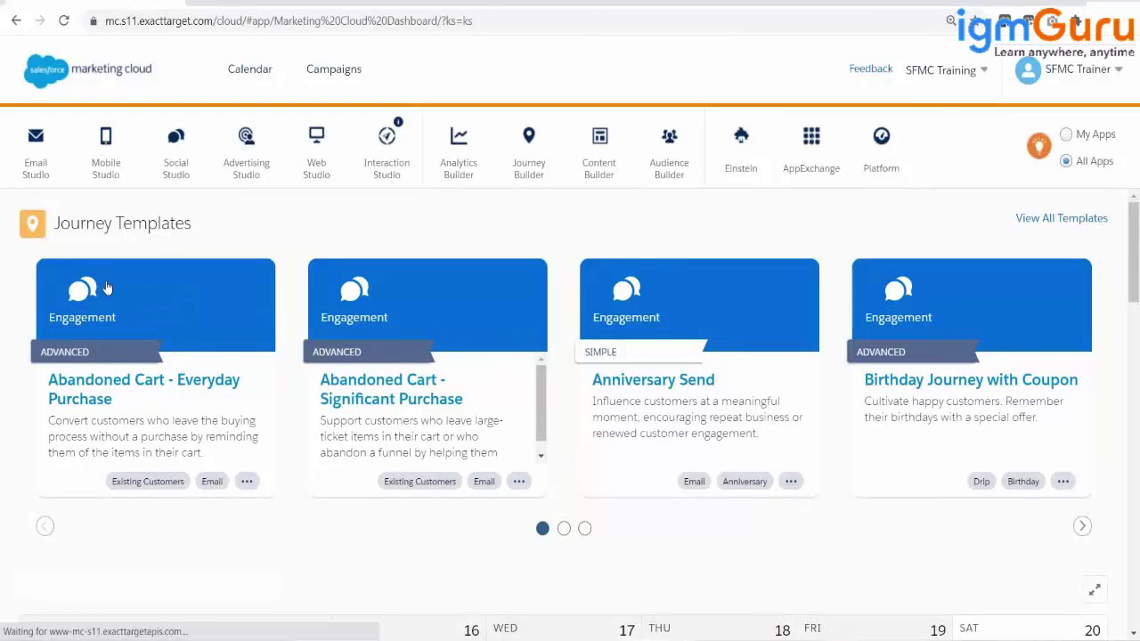
# Step: Open Content Builder from Email Studio's Content tab
pyautogui.moveTo(34, 169)
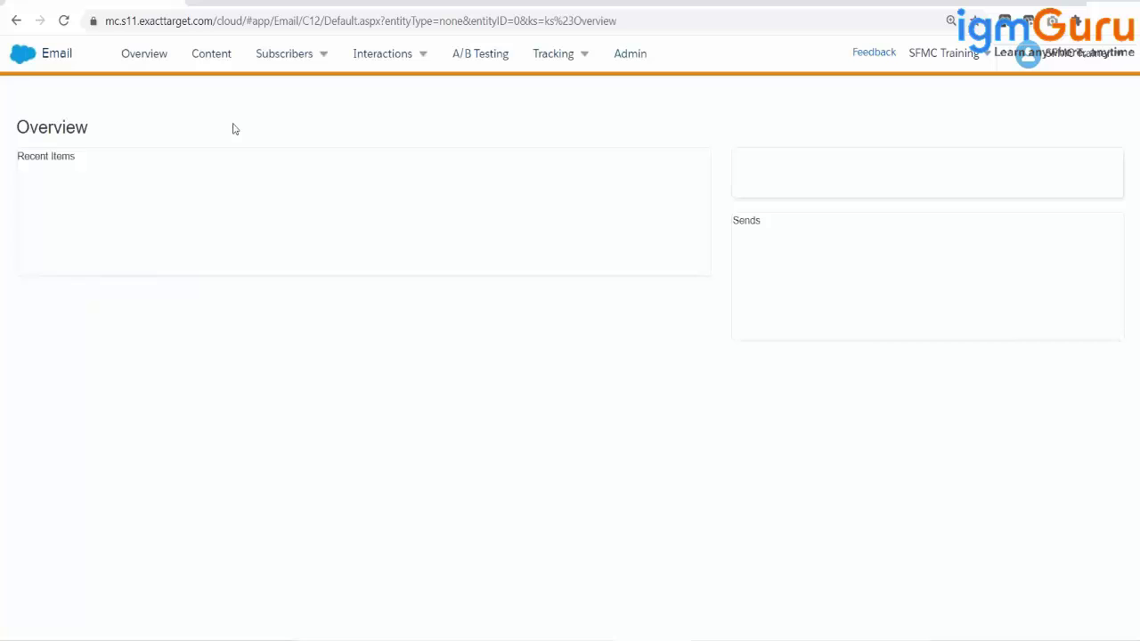
pyautogui.click(212, 64)
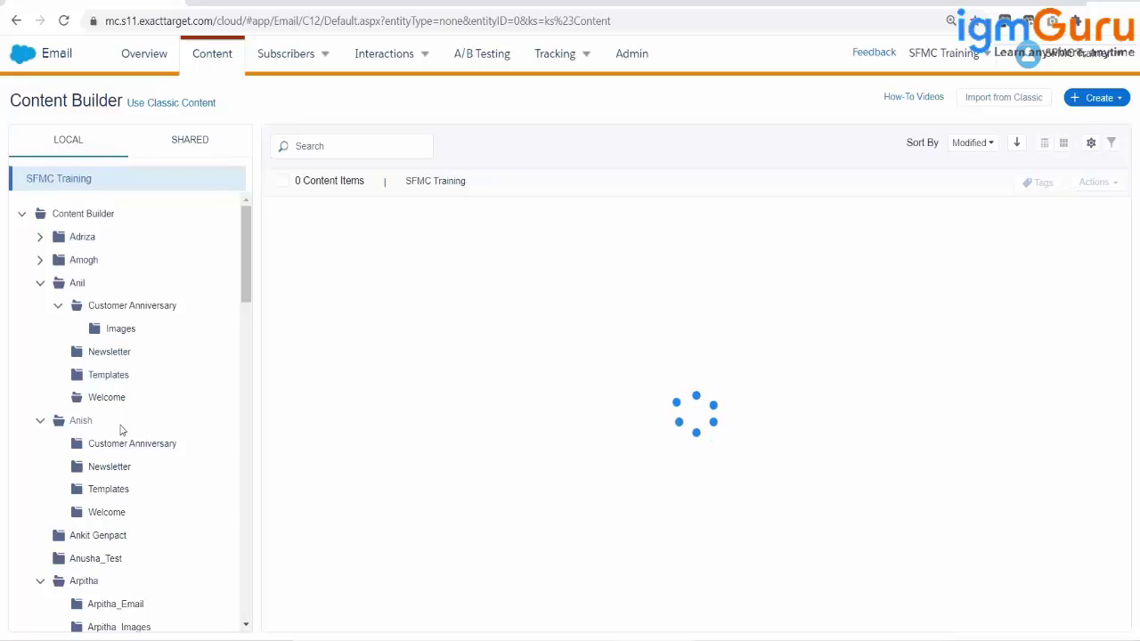
# Step: List the Welcome folder's 19 items and reveal the Email Template creation options
pyautogui.click(107, 397)
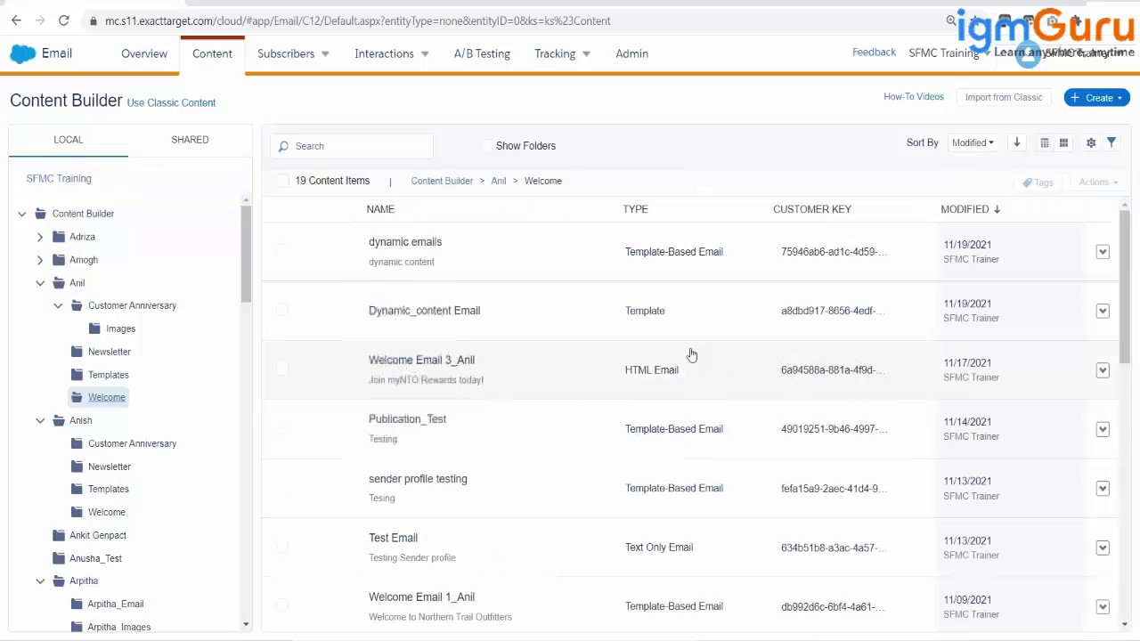
pyautogui.click(1101, 100)
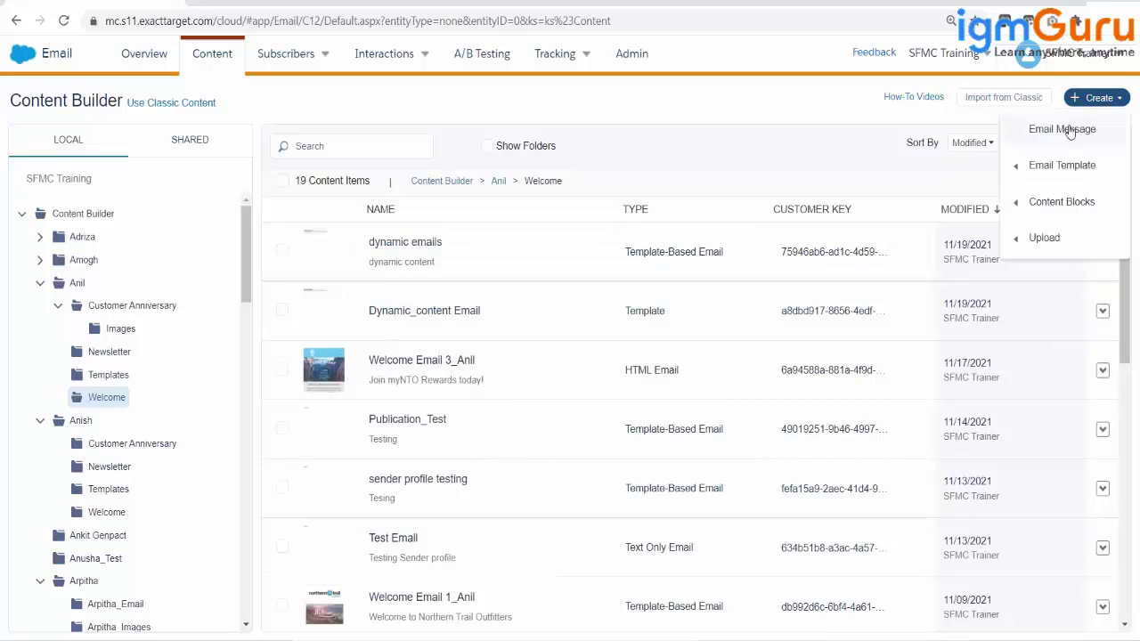
pyautogui.moveTo(1058, 167)
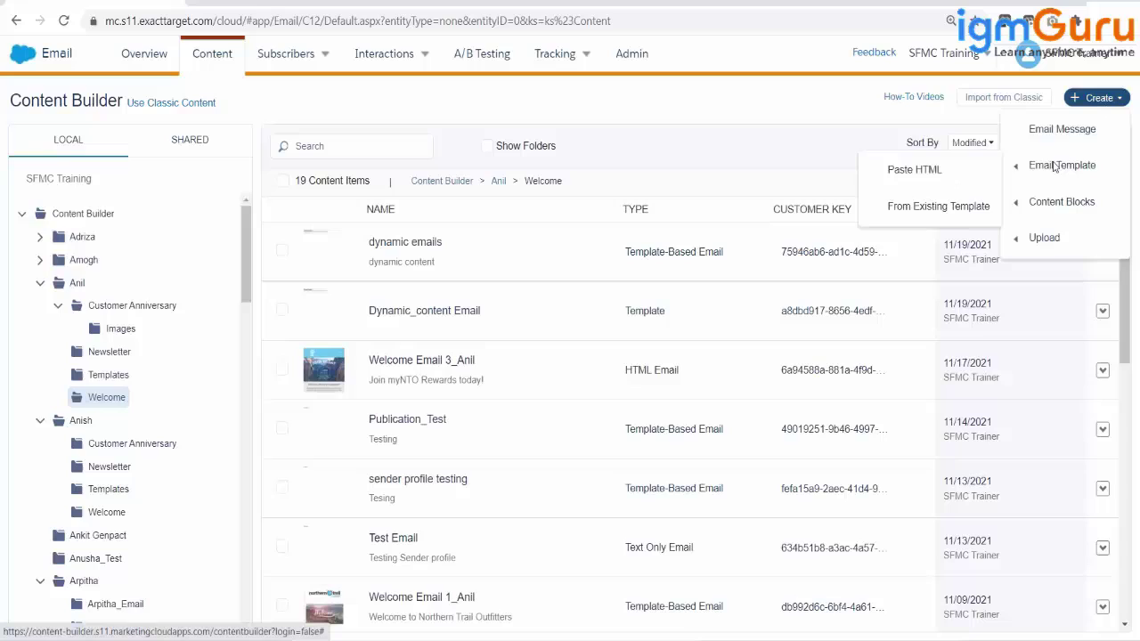
# Step: Browse the Basic, Empty, Themed and Saved templates in Create from Template, ending on Basic
pyautogui.click(930, 207)
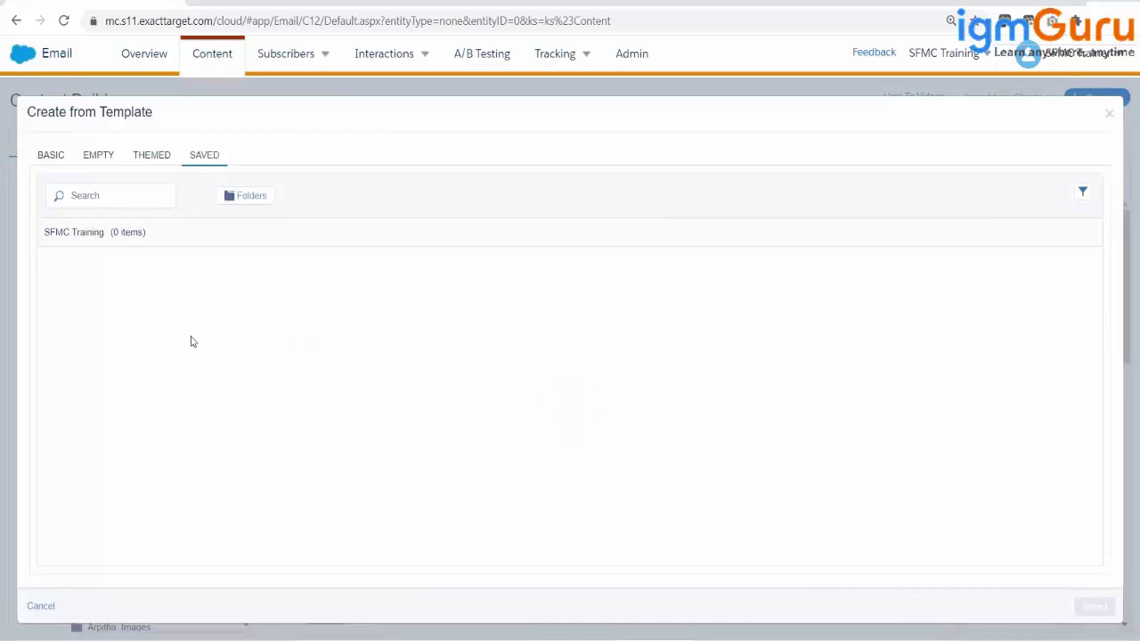
pyautogui.click(49, 160)
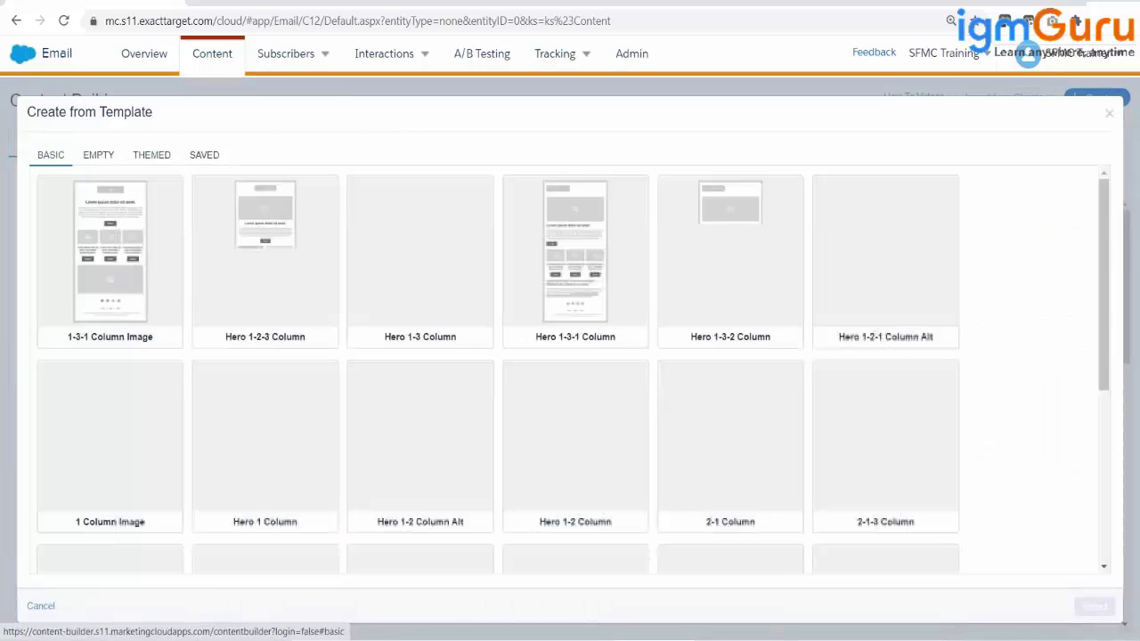
pyautogui.click(98, 159)
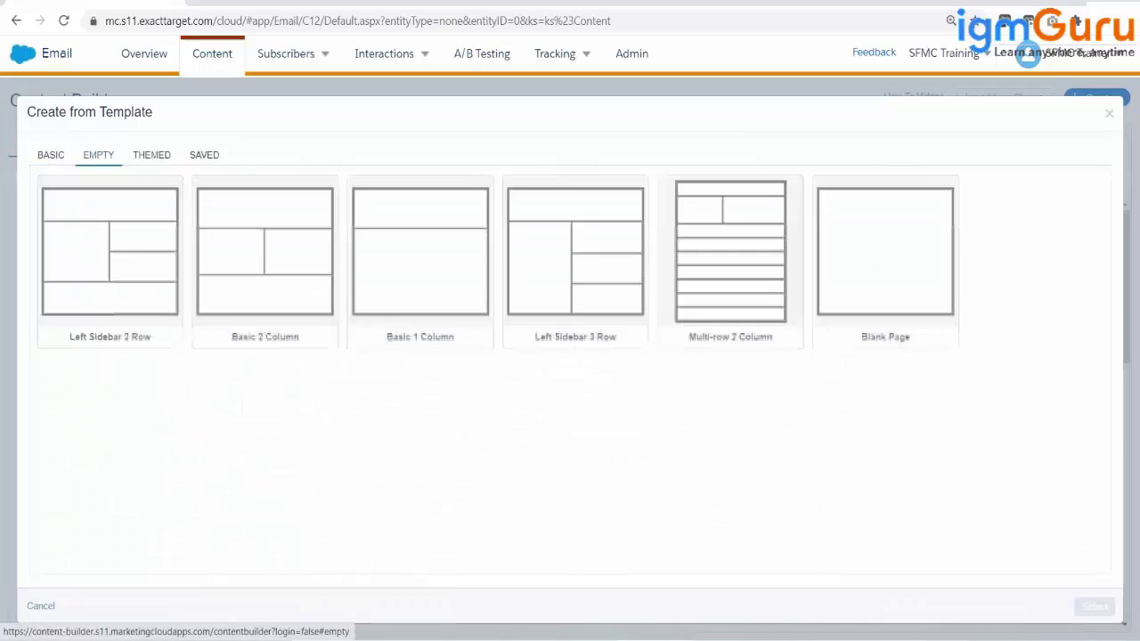
pyautogui.click(152, 159)
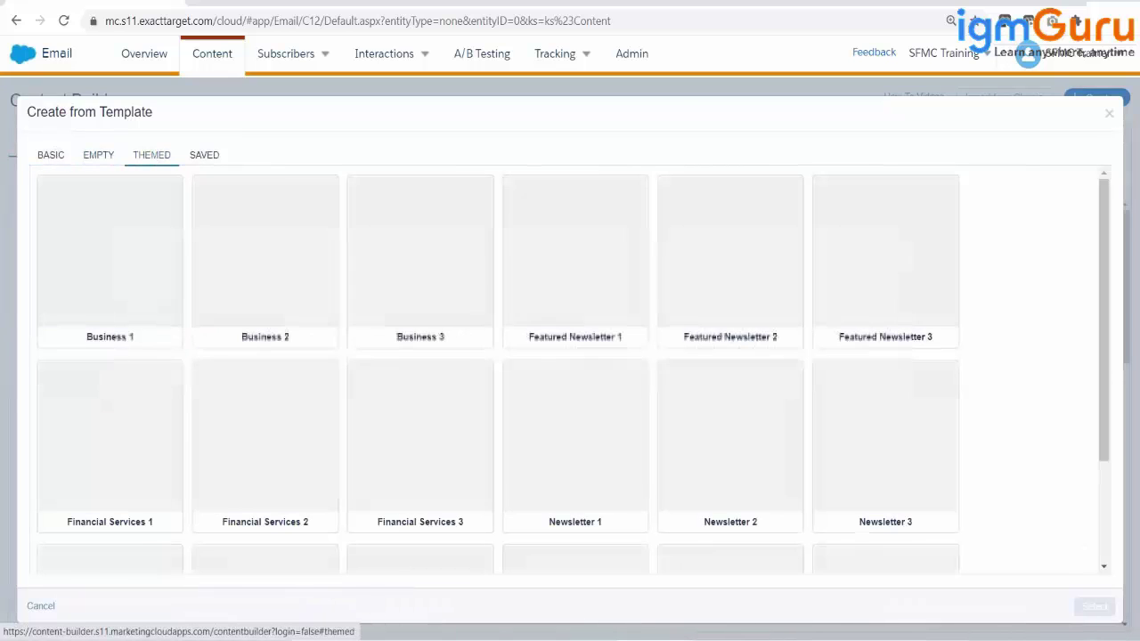
pyautogui.click(201, 156)
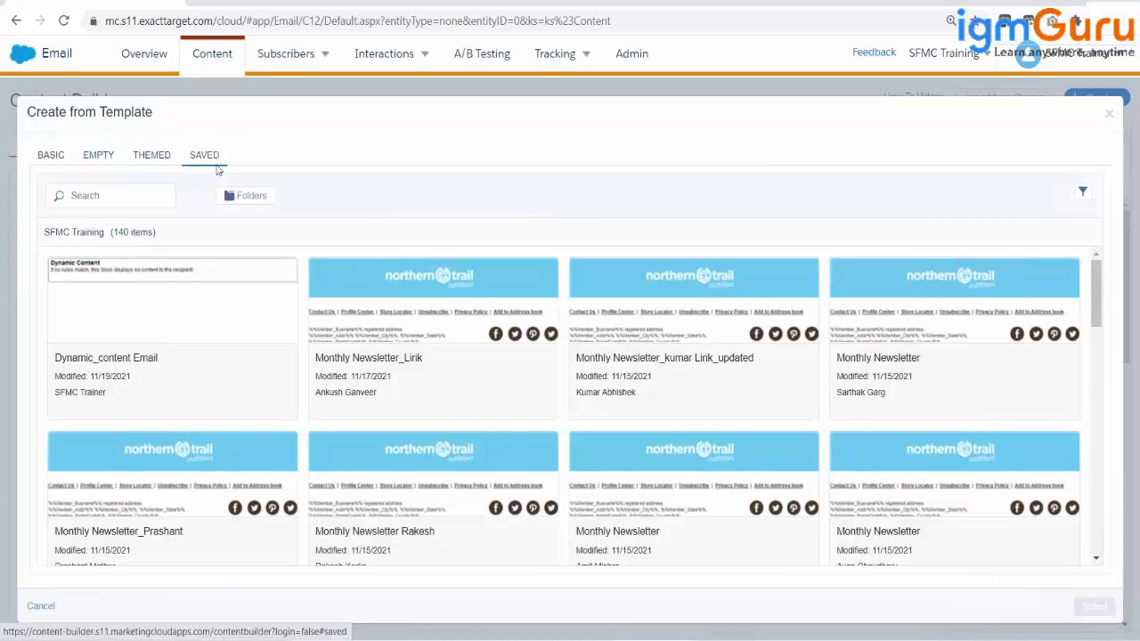
pyautogui.click(50, 157)
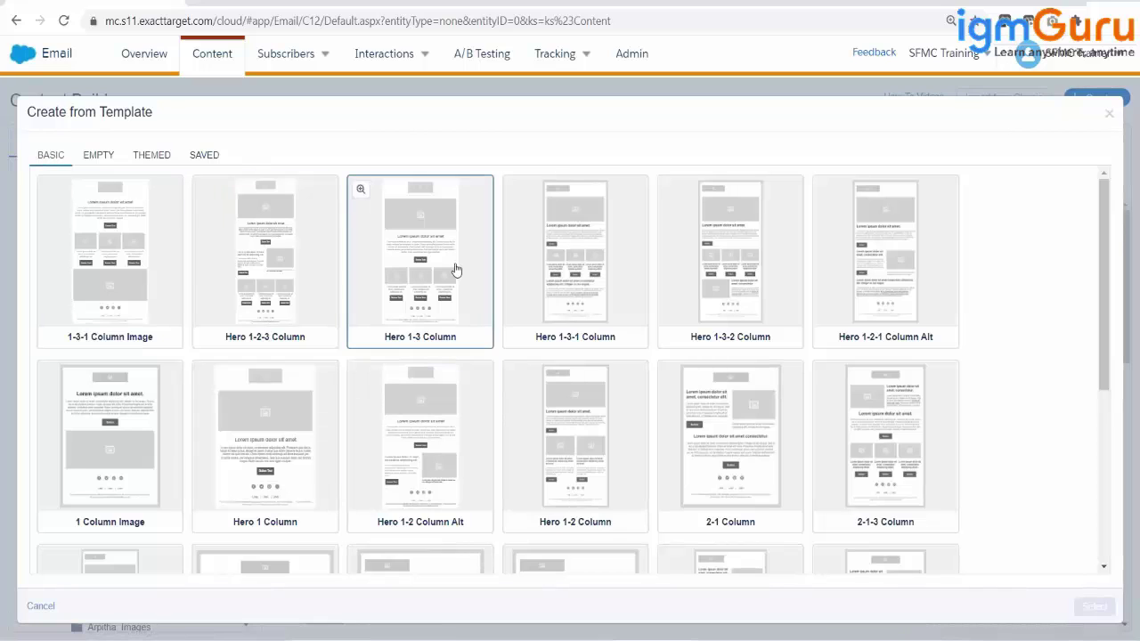
# Step: Select Hero 1-3 Column and review its logo, hero, headline, button and three-column blocks
pyautogui.click(454, 269)
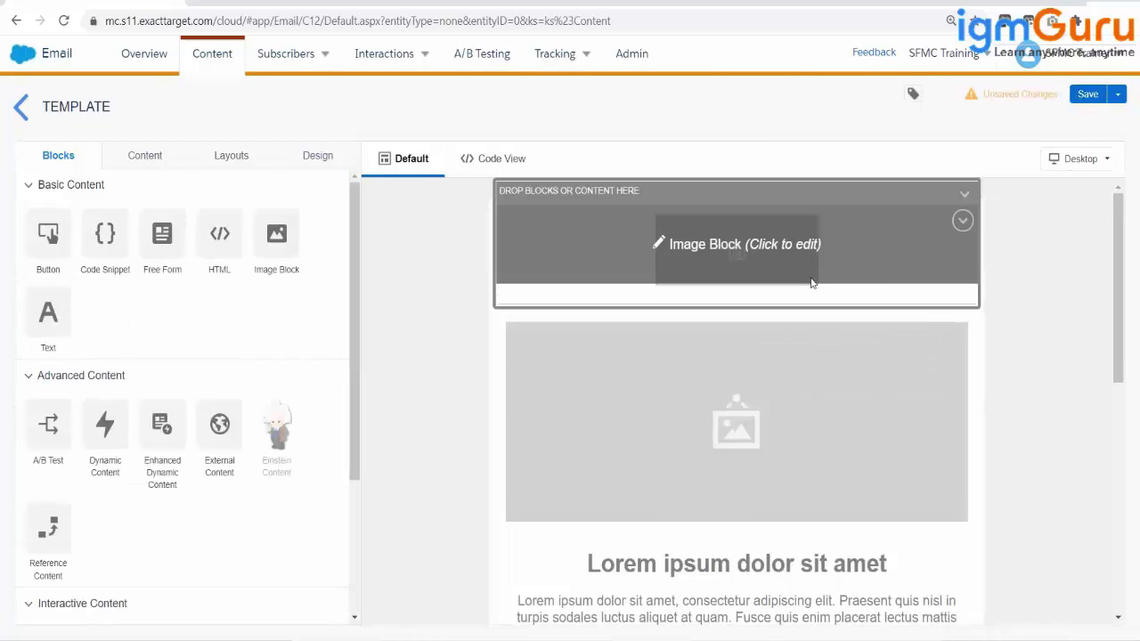
pyautogui.scroll(-4, 803, 339)
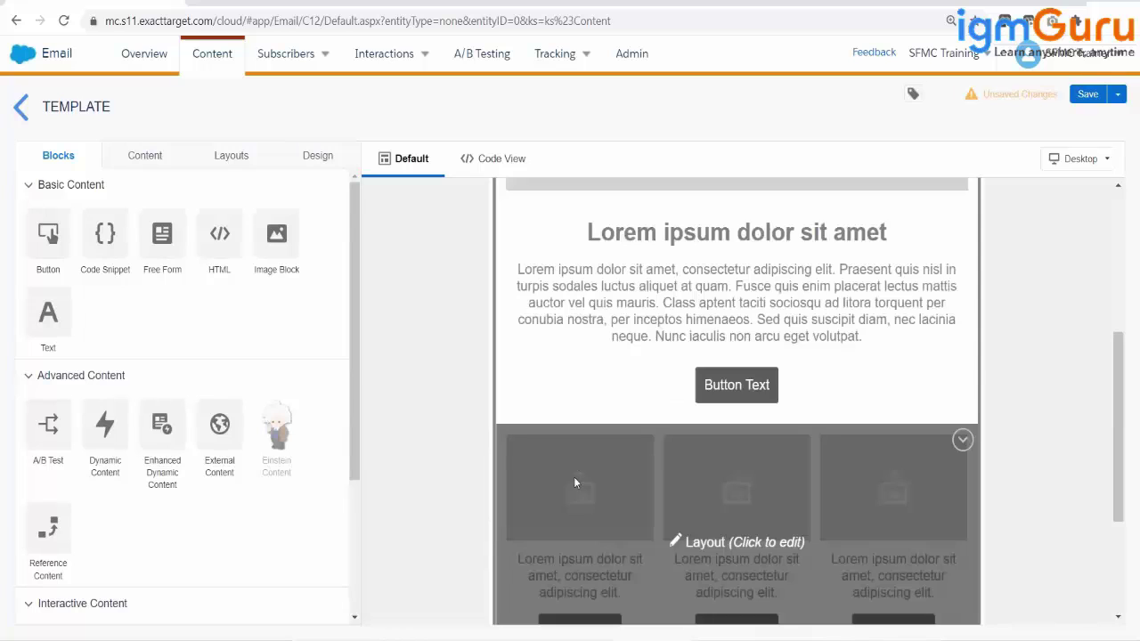
pyautogui.scroll(-3, 1065, 443)
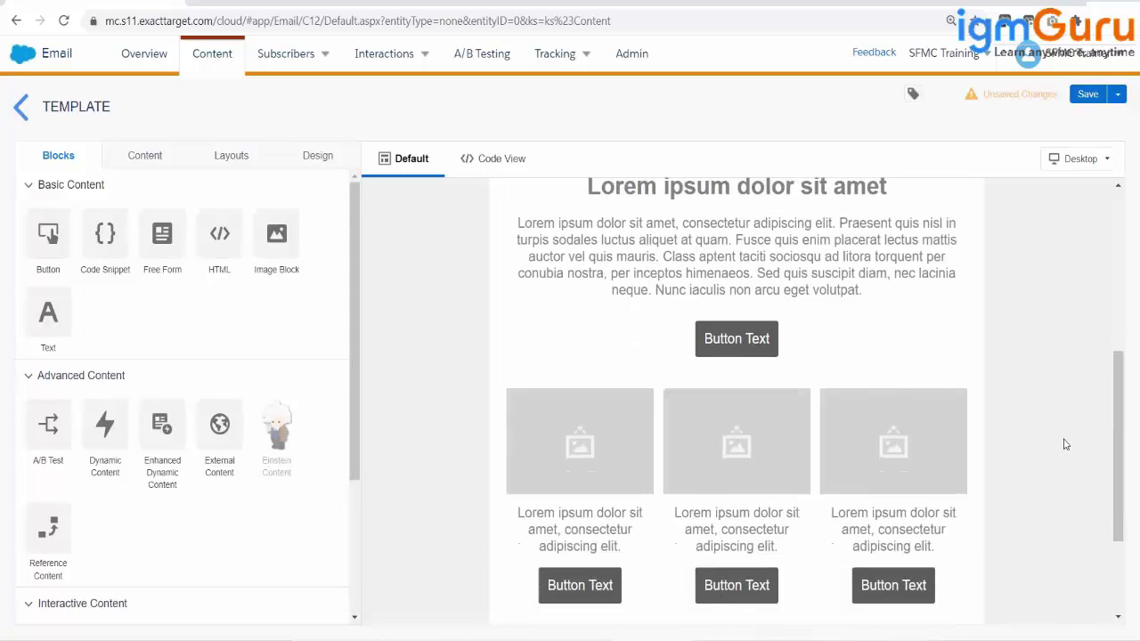
pyautogui.scroll(10, 1065, 443)
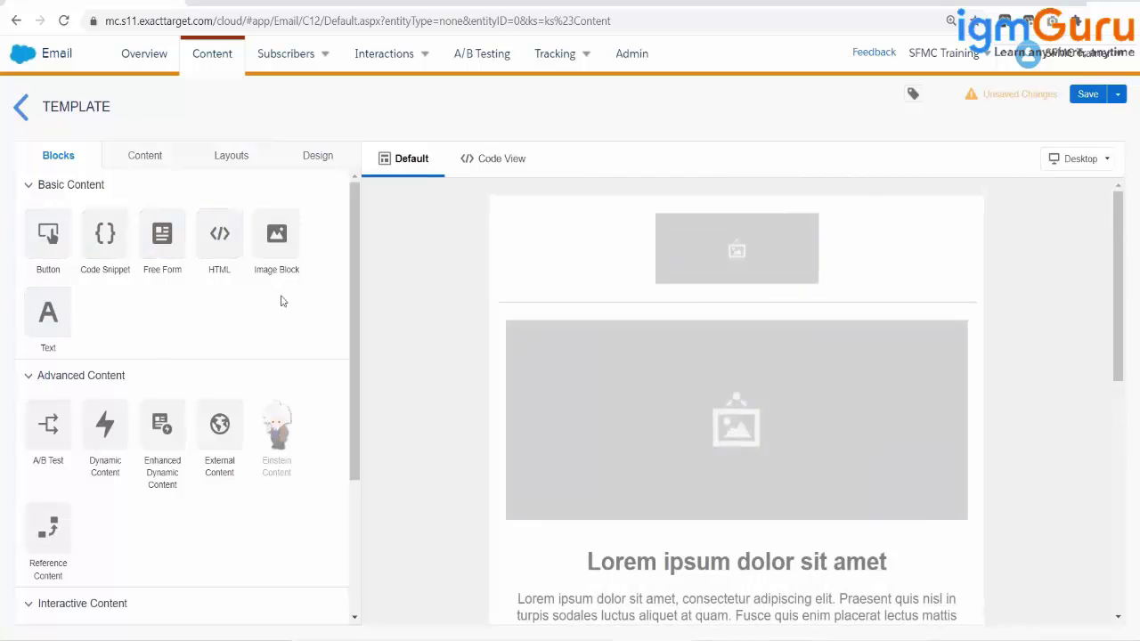
pyautogui.scroll(-3, 1094, 371)
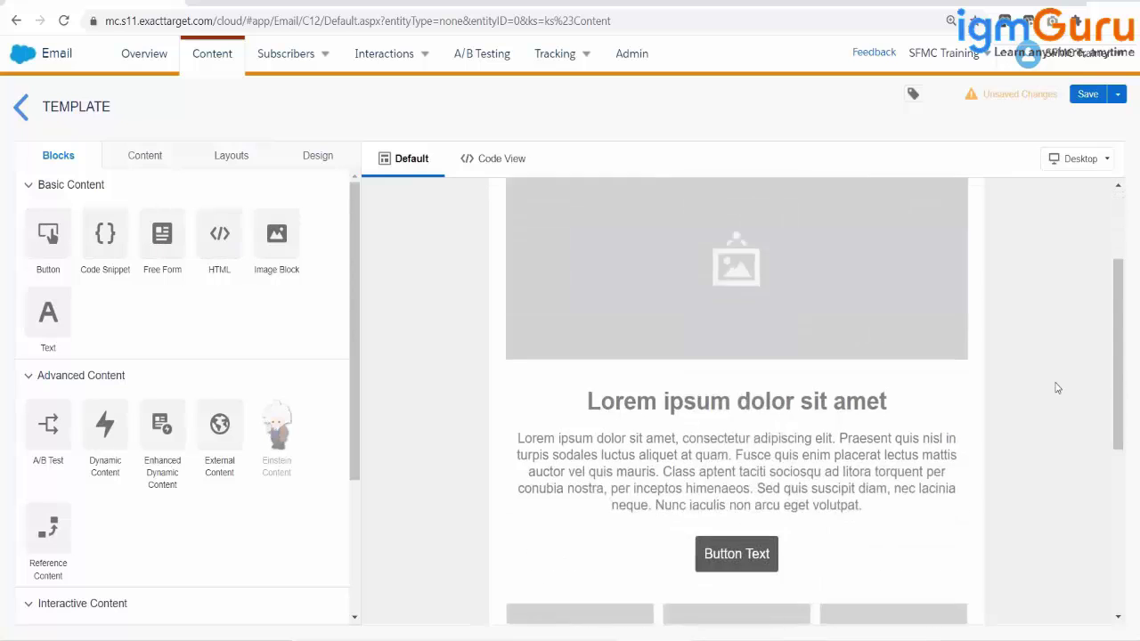
pyautogui.scroll(3, 1053, 386)
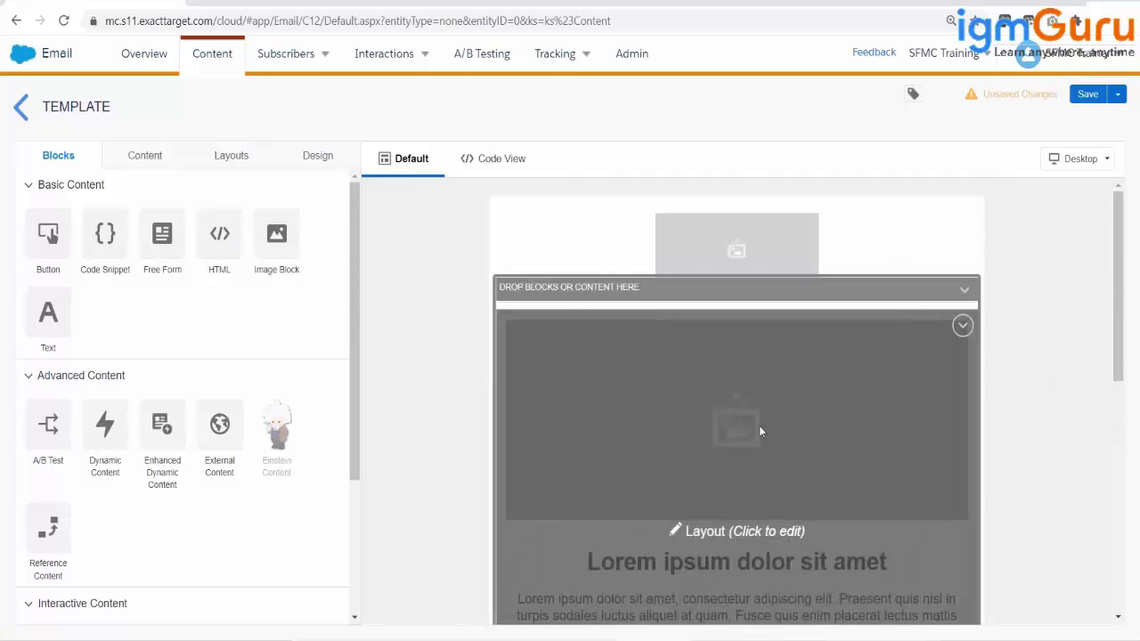
pyautogui.scroll(-3, 758, 424)
pyautogui.scroll(3, 746, 344)
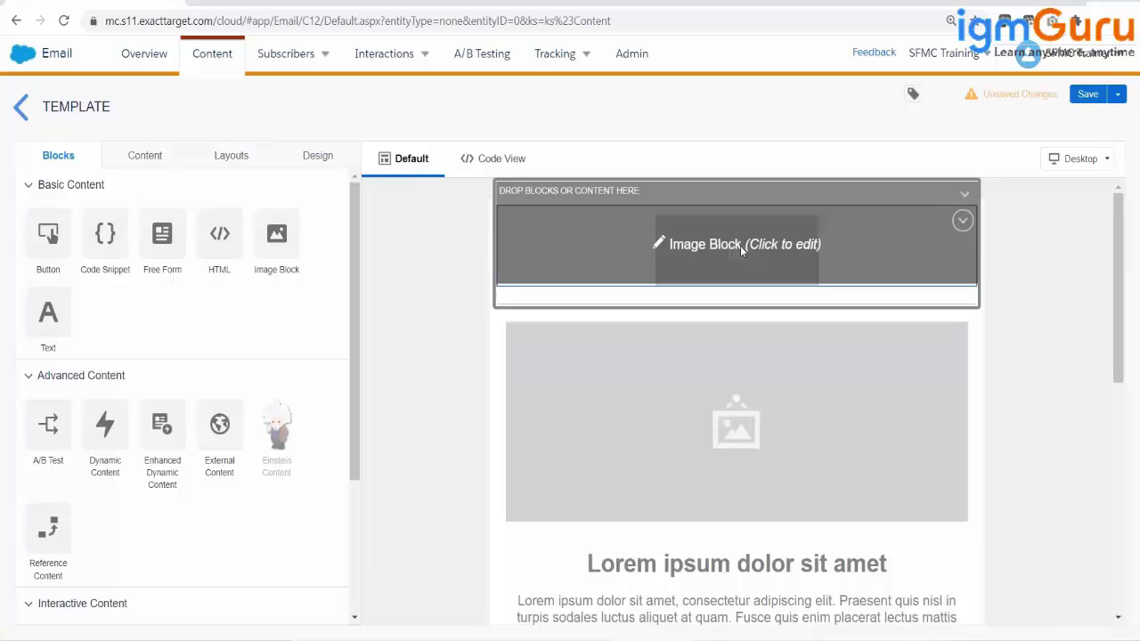
# Step: Replace the header image with welcome-step1-hero.png and scale it to fit the block width
pyautogui.click(705, 258)
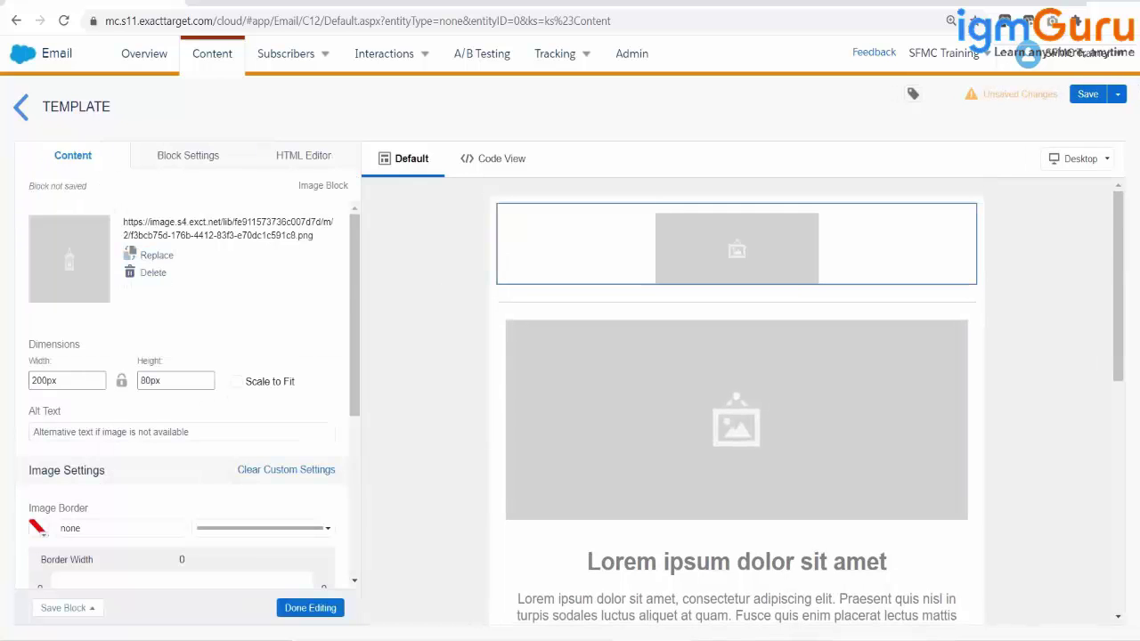
pyautogui.click(157, 254)
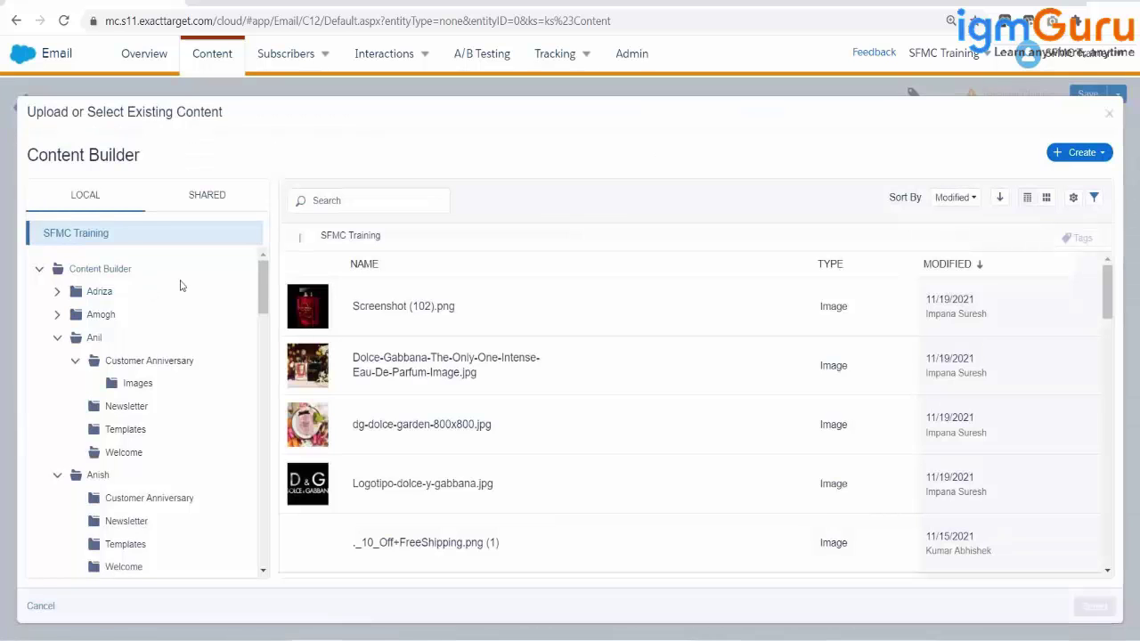
pyautogui.scroll(-3, 472, 445)
pyautogui.scroll(-3, 476, 447)
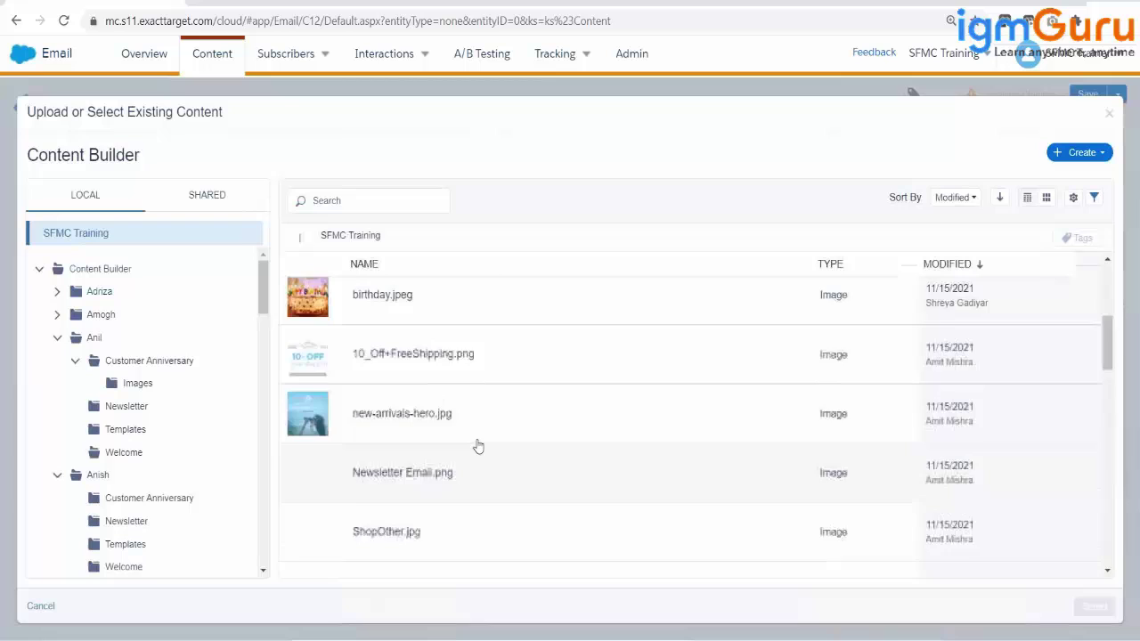
pyautogui.scroll(-3, 479, 446)
pyautogui.scroll(-2, 476, 446)
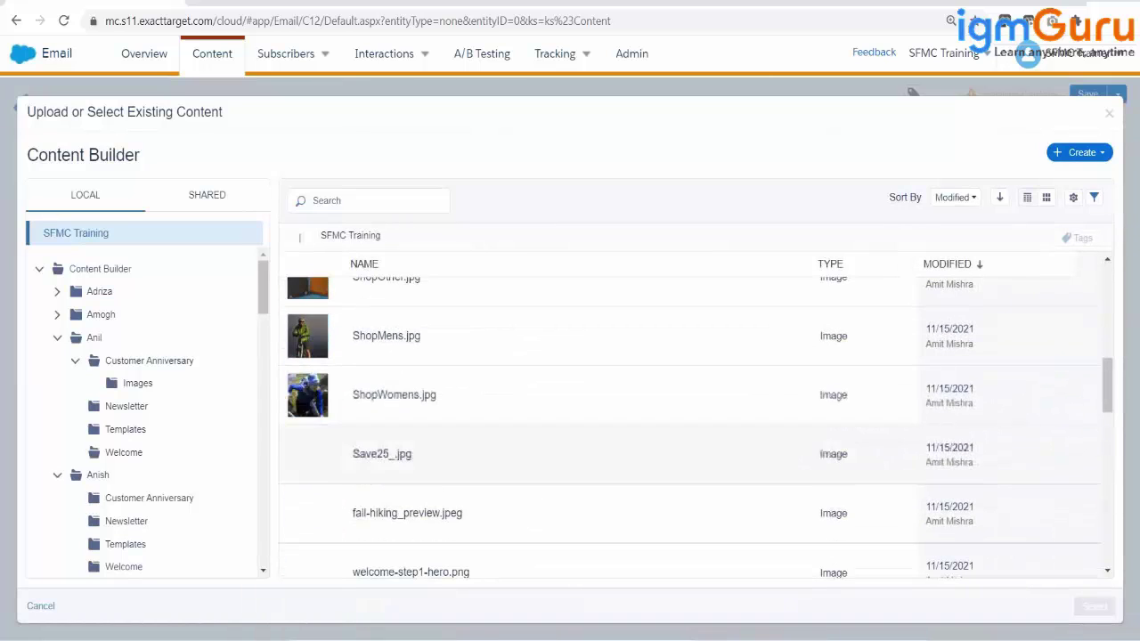
pyautogui.scroll(-2, 477, 445)
pyautogui.click(489, 423)
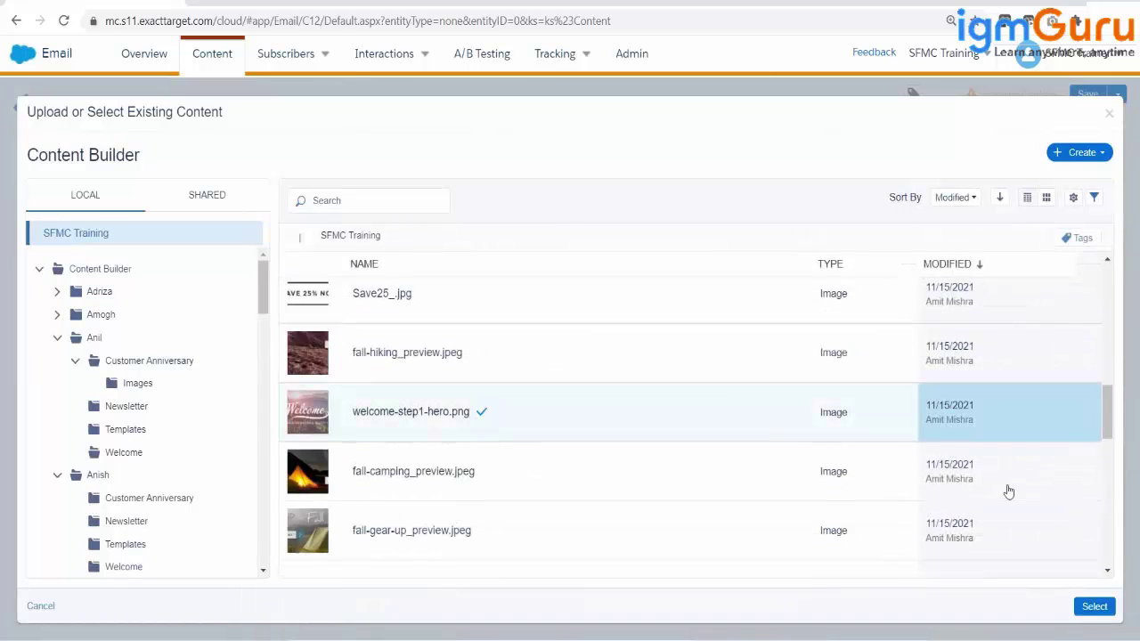
pyautogui.click(1093, 606)
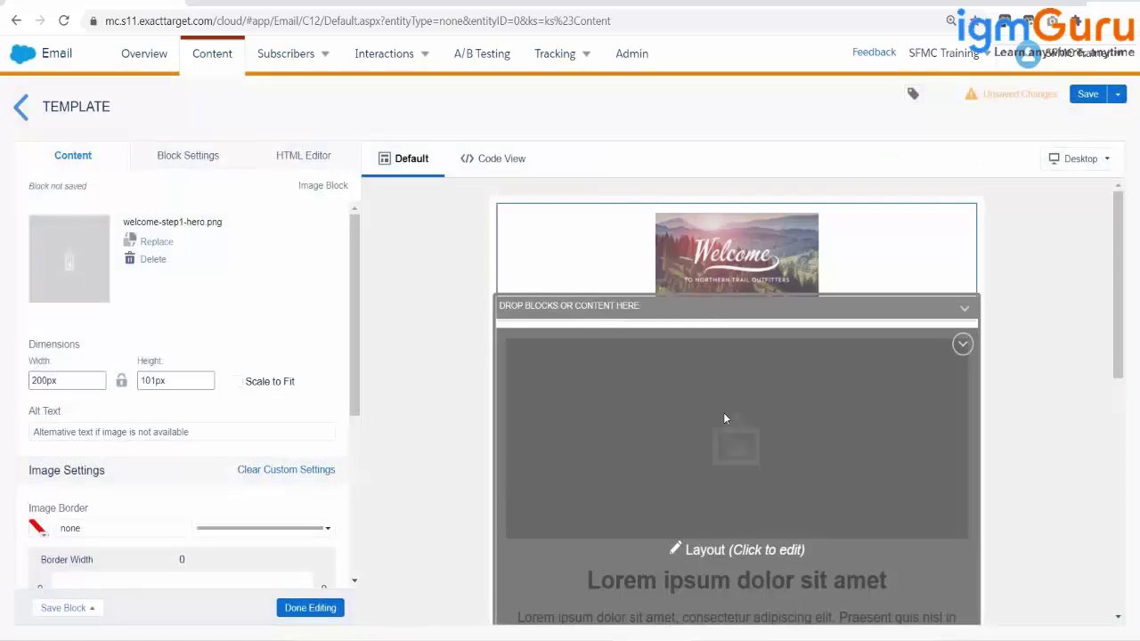
pyautogui.click(237, 382)
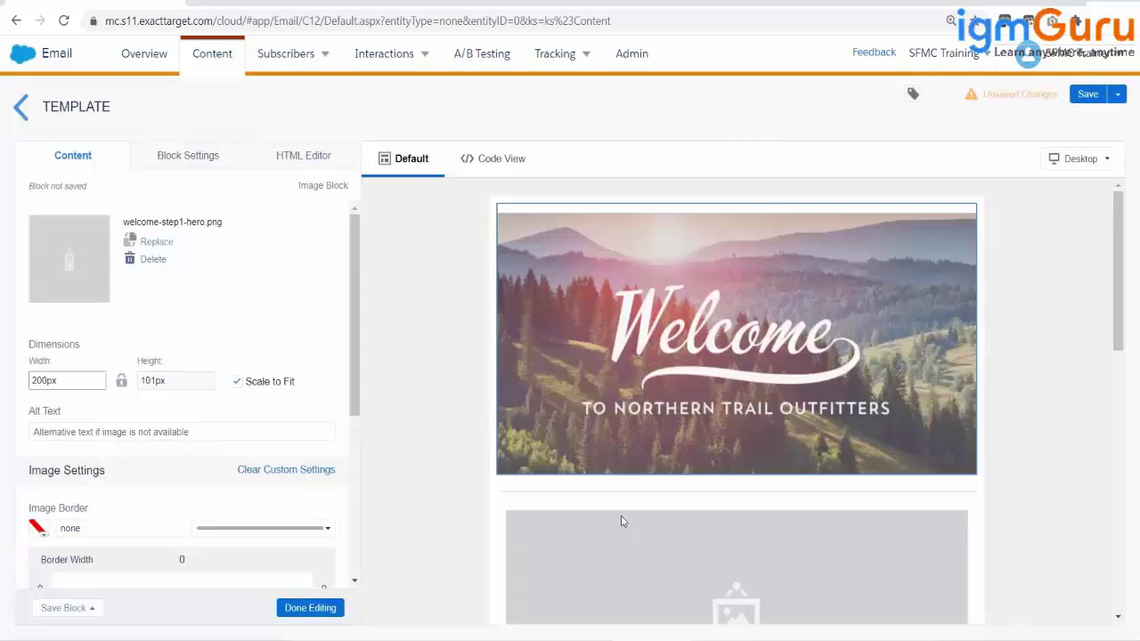
pyautogui.click(310, 607)
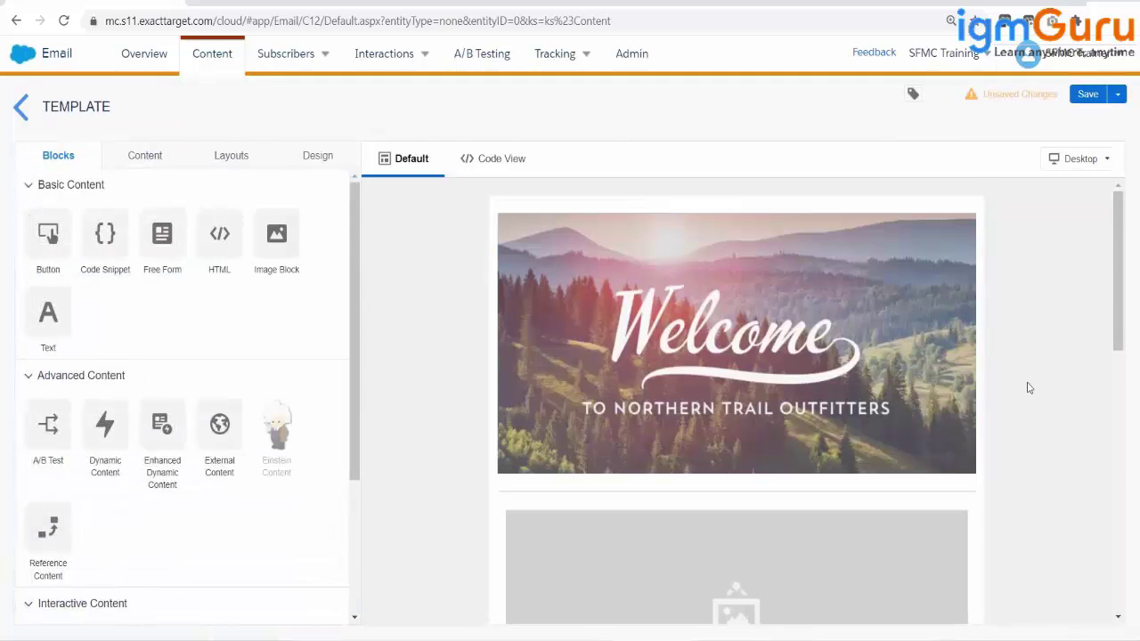
# Step: Drop a text block into the layout beneath the hero banner and type 'Hi Team'
pyautogui.scroll(-4, 1028, 387)
pyautogui.scroll(4, 1024, 392)
pyautogui.scroll(-3, 1050, 256)
pyautogui.scroll(1, 1051, 256)
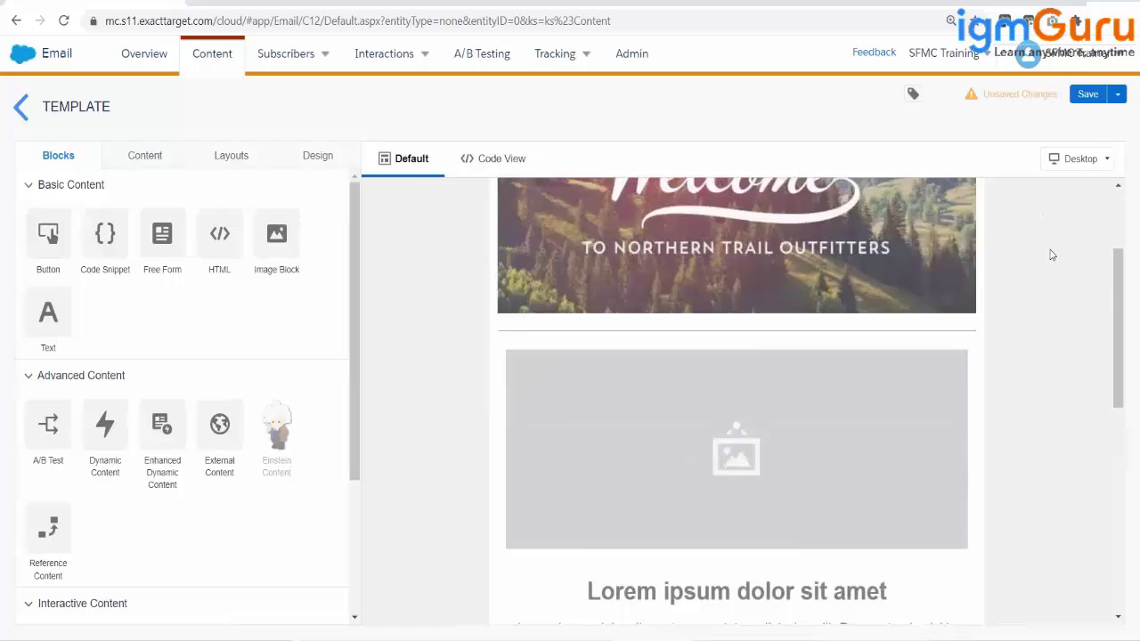
pyautogui.scroll(1, 890, 433)
pyautogui.click(742, 482)
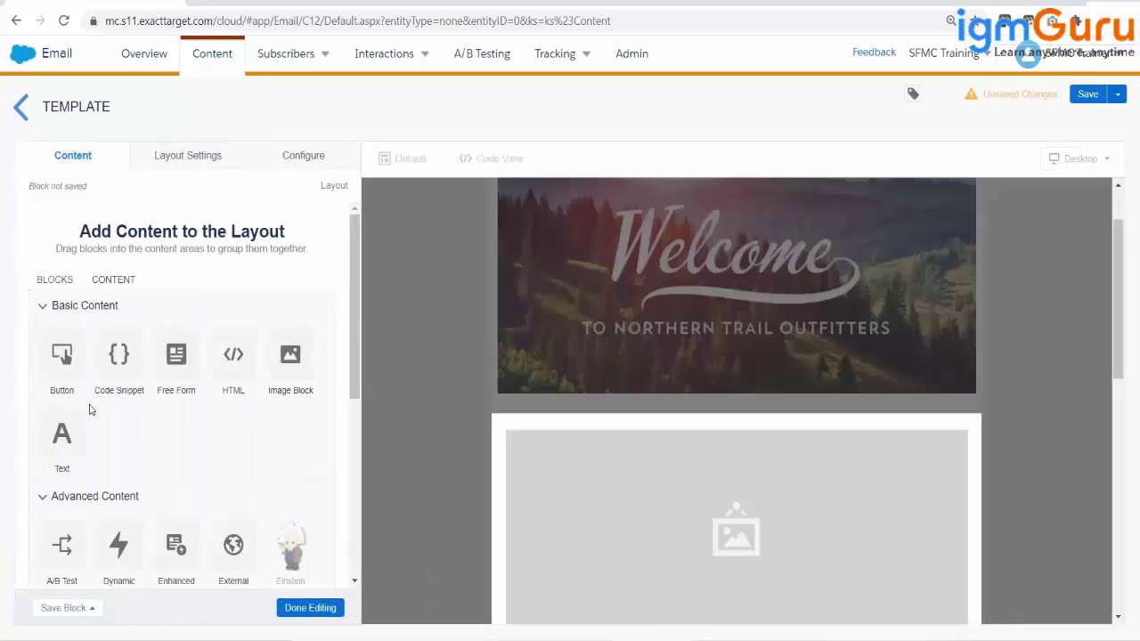
pyautogui.moveTo(62, 432); pyautogui.dragTo(685, 531)
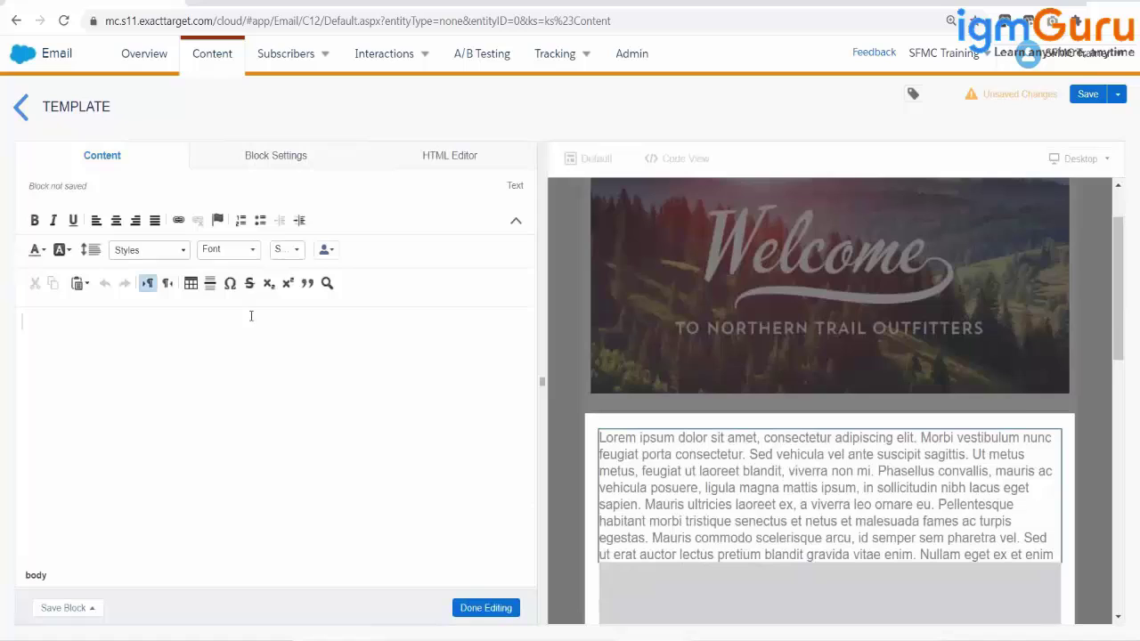
pyautogui.write('Hi Team,')
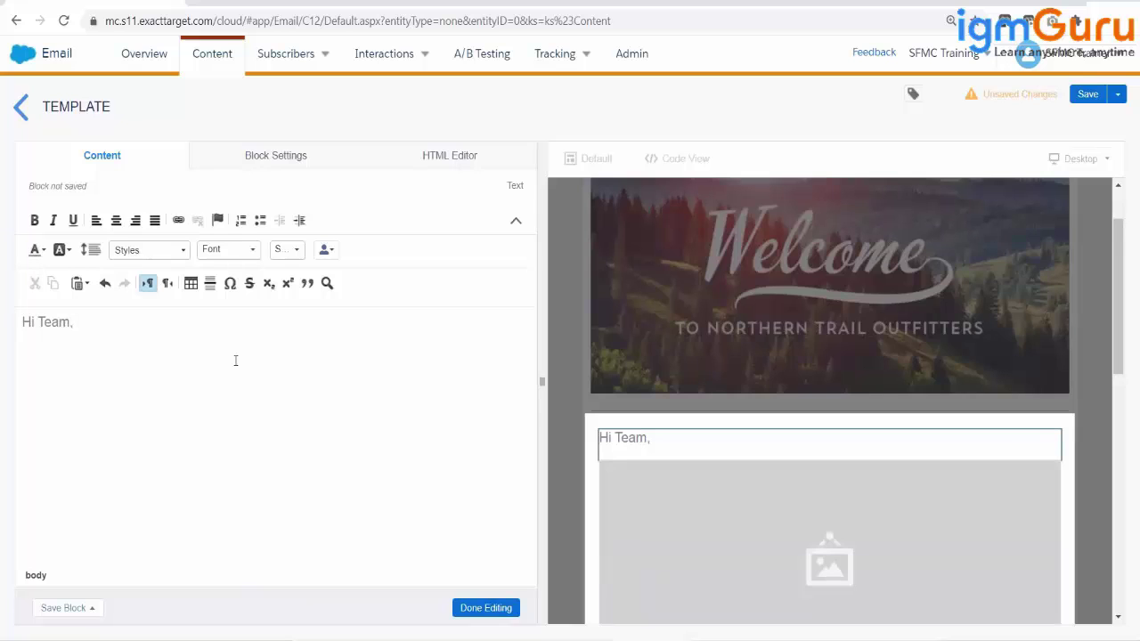
pyautogui.click(484, 608)
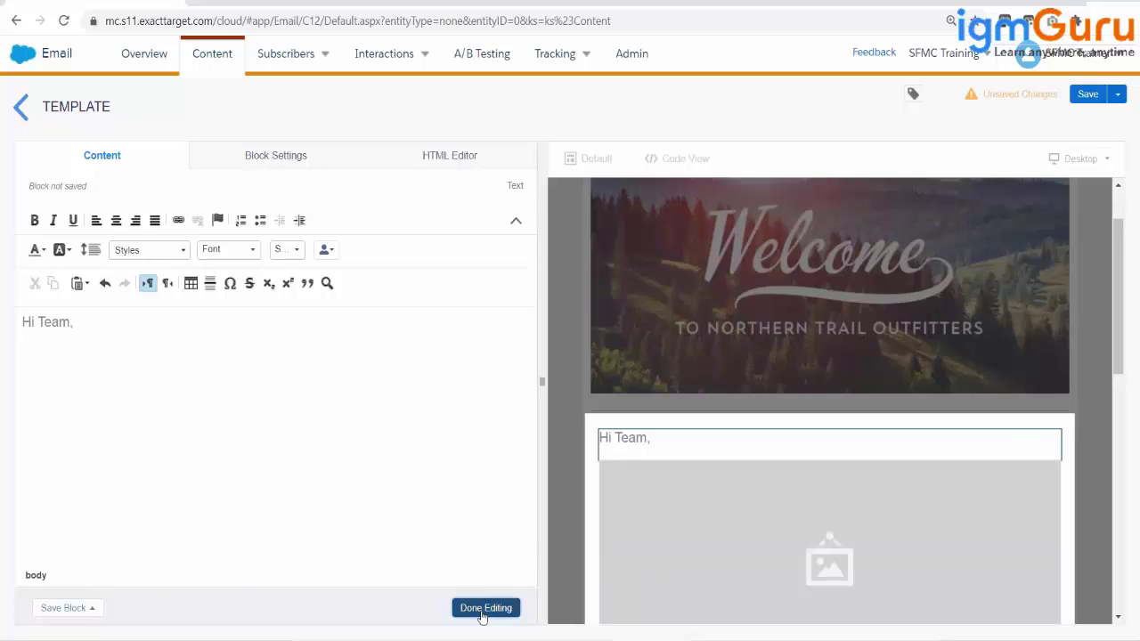
pyautogui.click(287, 613)
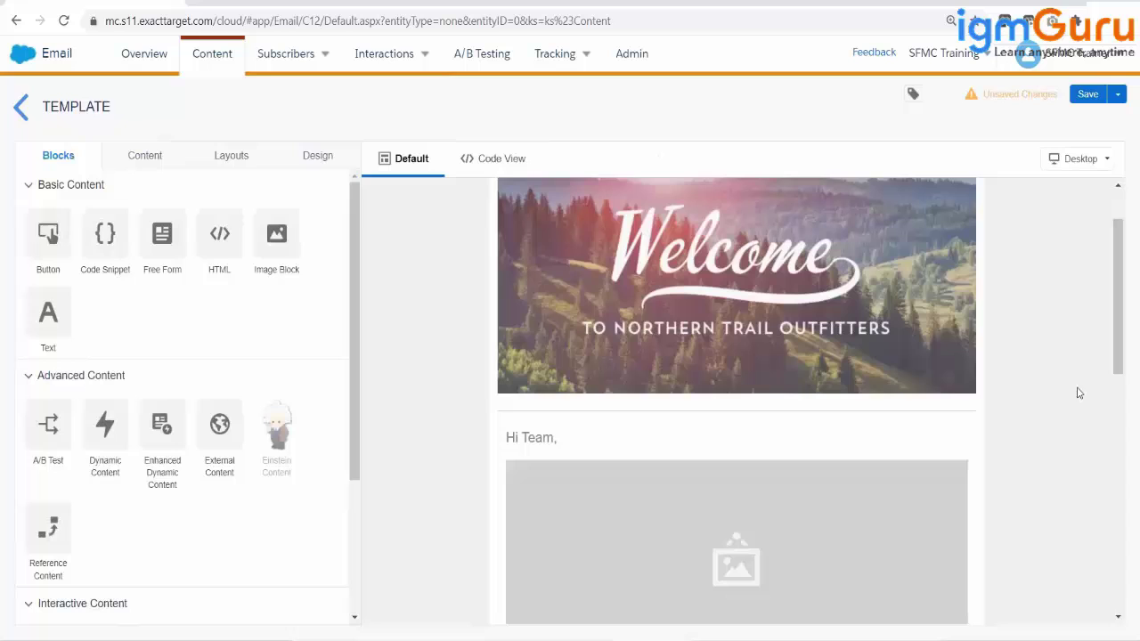
pyautogui.scroll(-3, 833, 452)
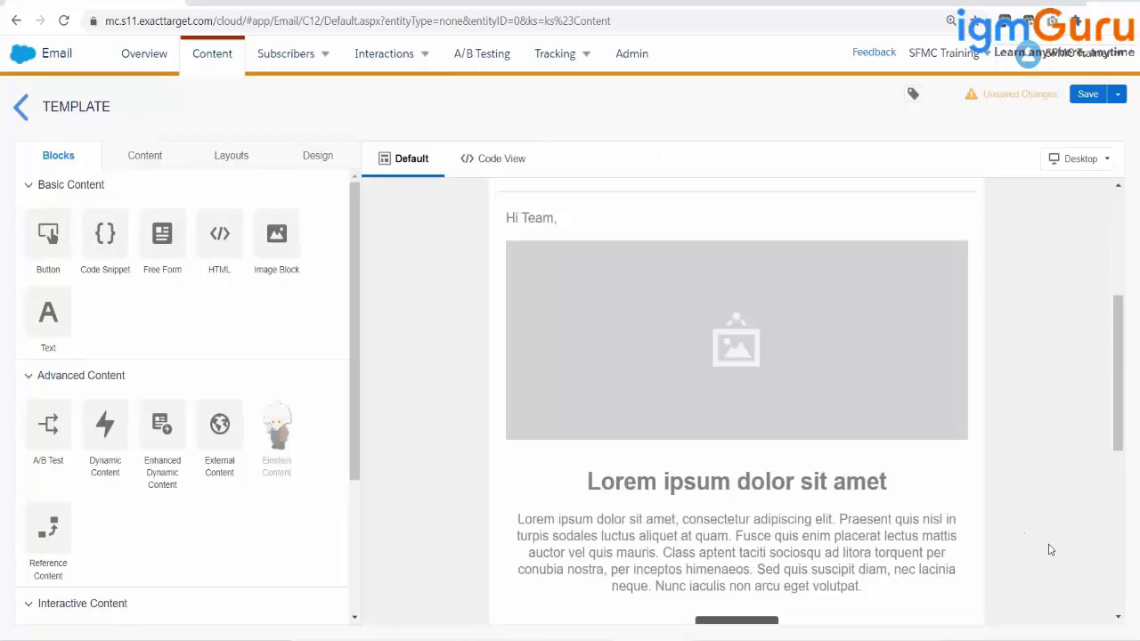
pyautogui.scroll(4, 880, 541)
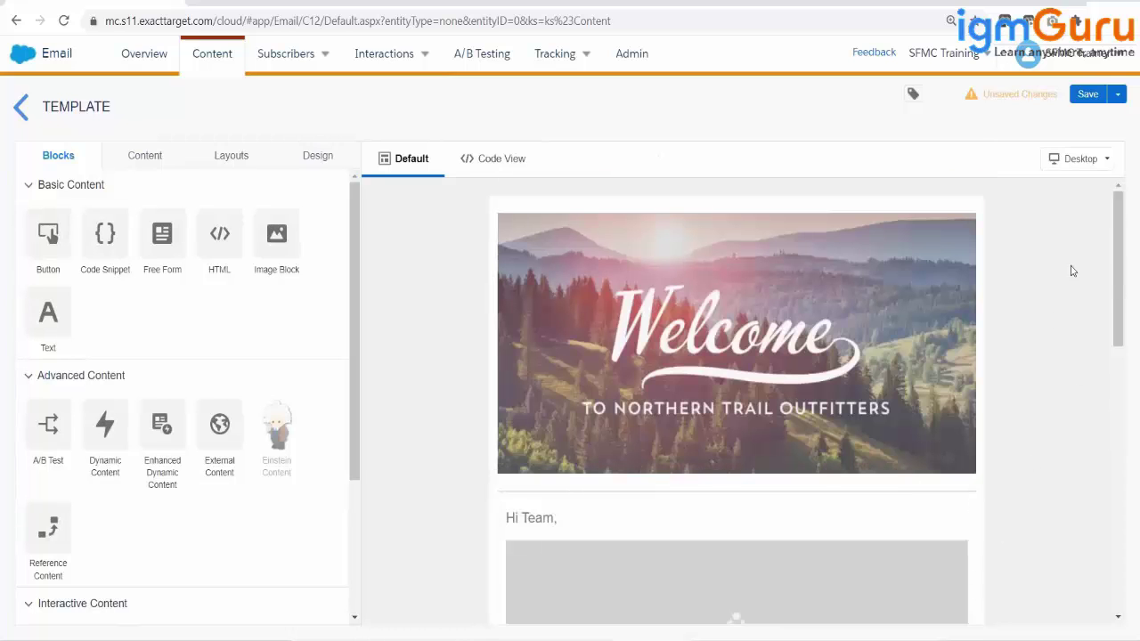
# Step: Name the template 20Nov_Test in the Create Template dialog and save it
pyautogui.click(1087, 94)
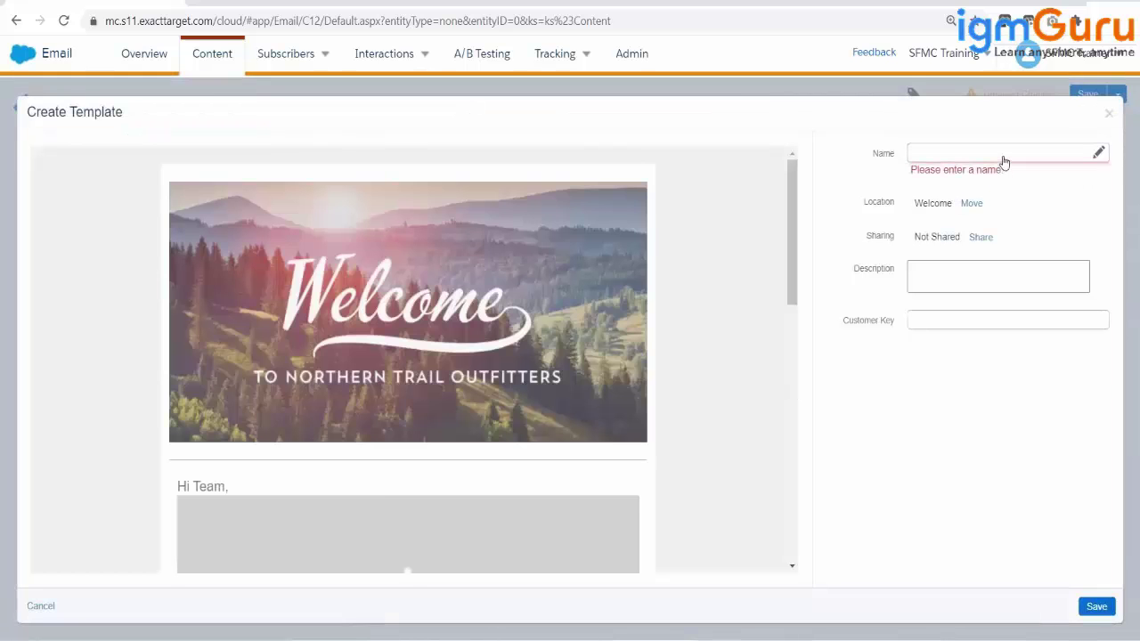
pyautogui.click(1003, 157)
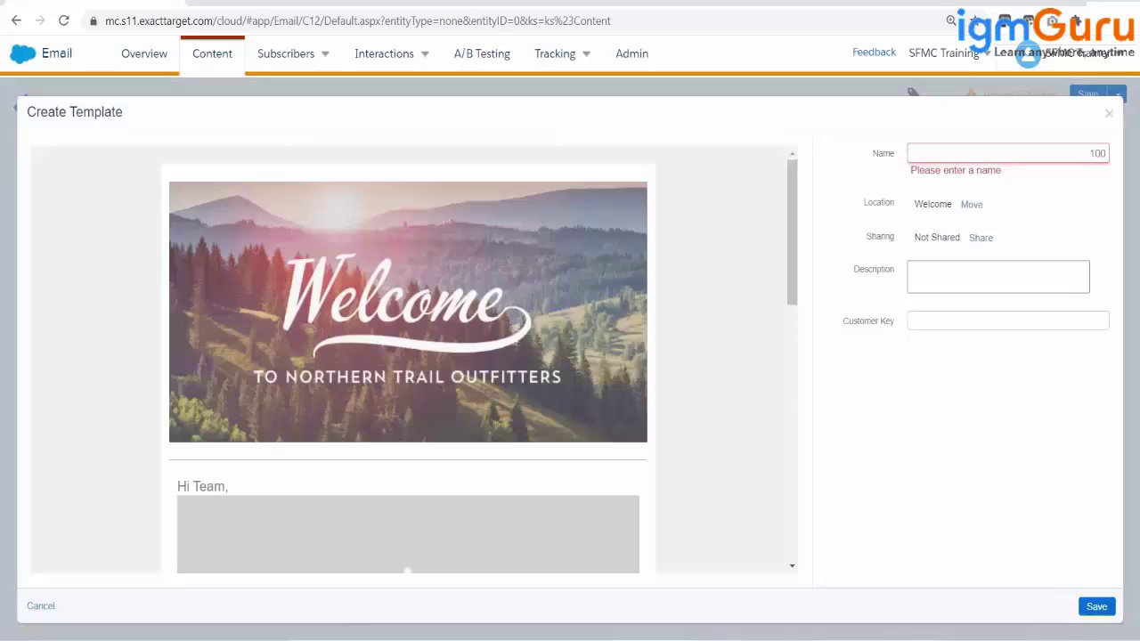
pyautogui.write('2')
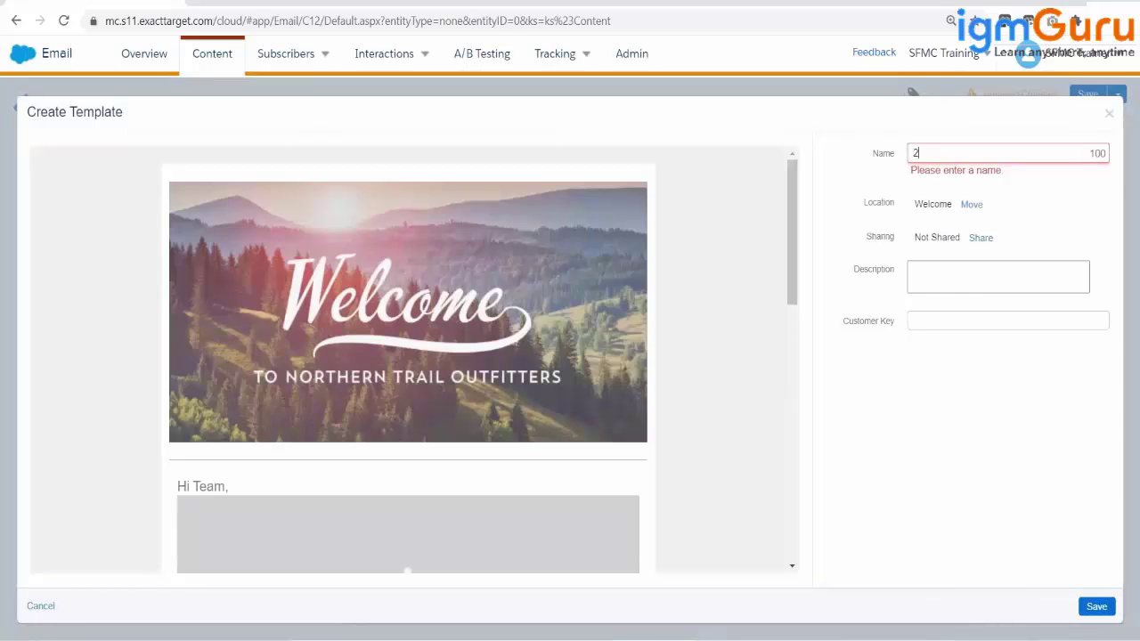
pyautogui.write('0No')
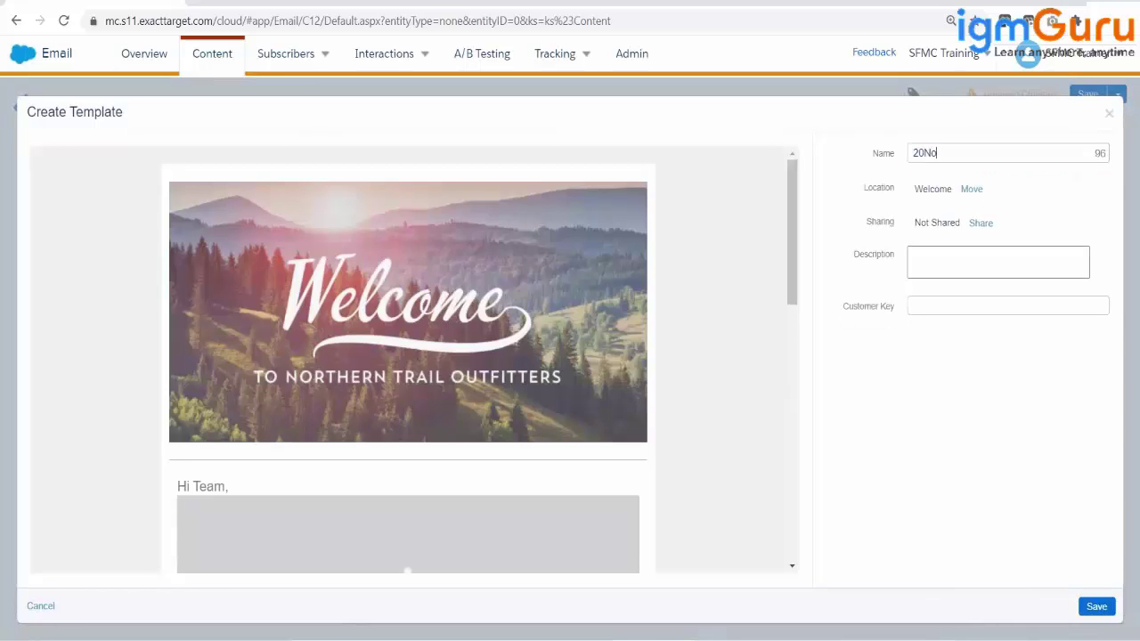
pyautogui.write('v_Test')
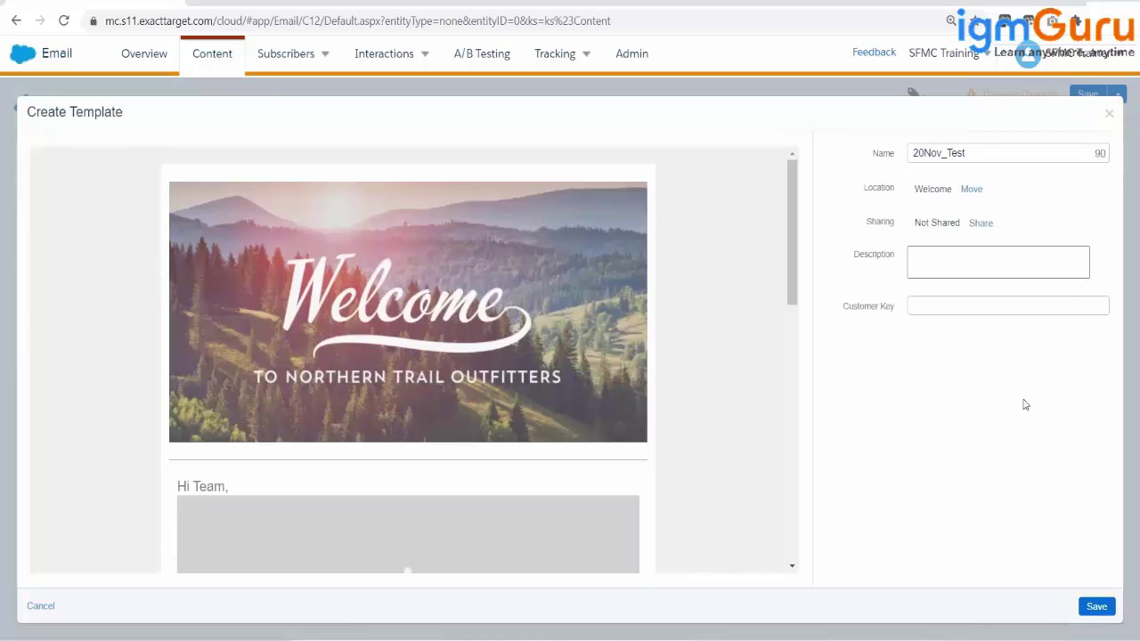
pyautogui.click(1096, 607)
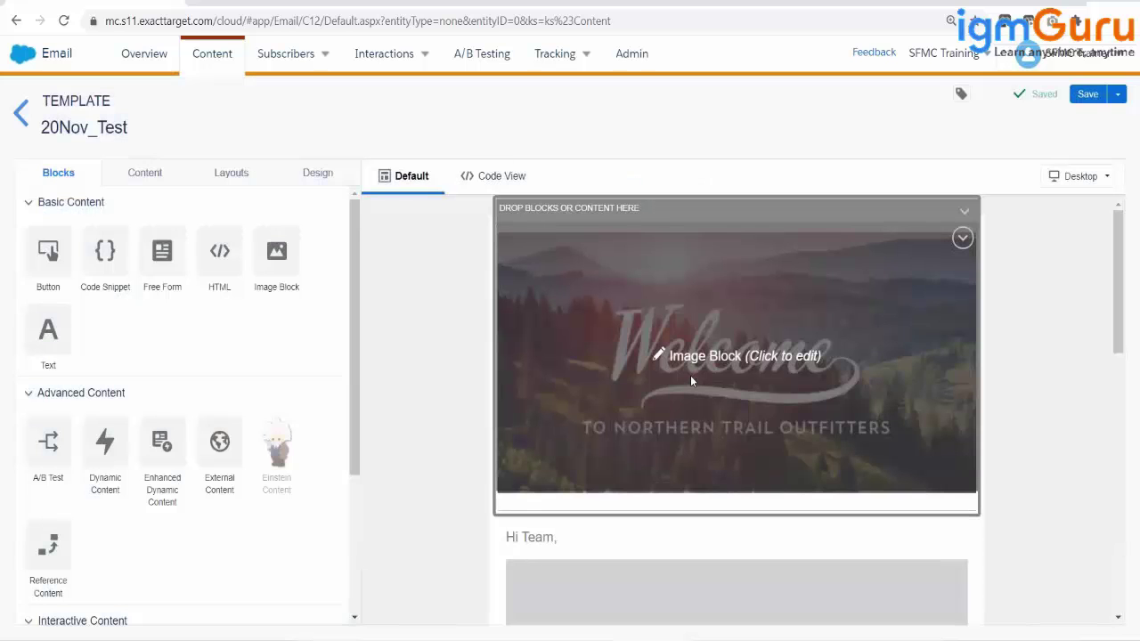
pyautogui.scroll(-7, 1028, 366)
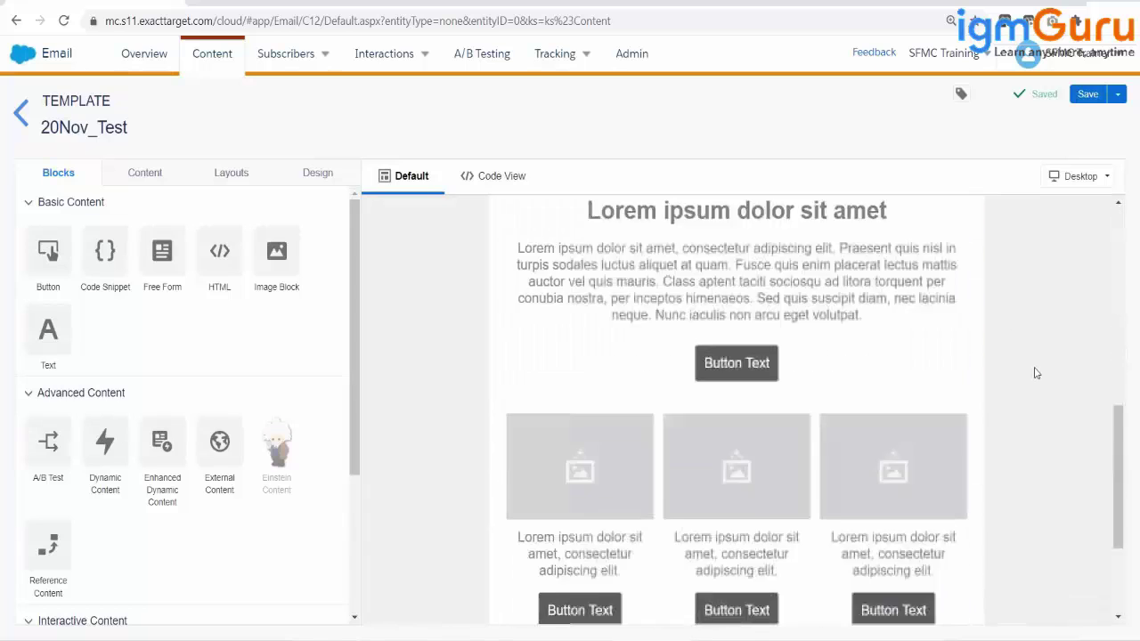
pyautogui.scroll(-2, 1046, 374)
pyautogui.scroll(10, 1056, 374)
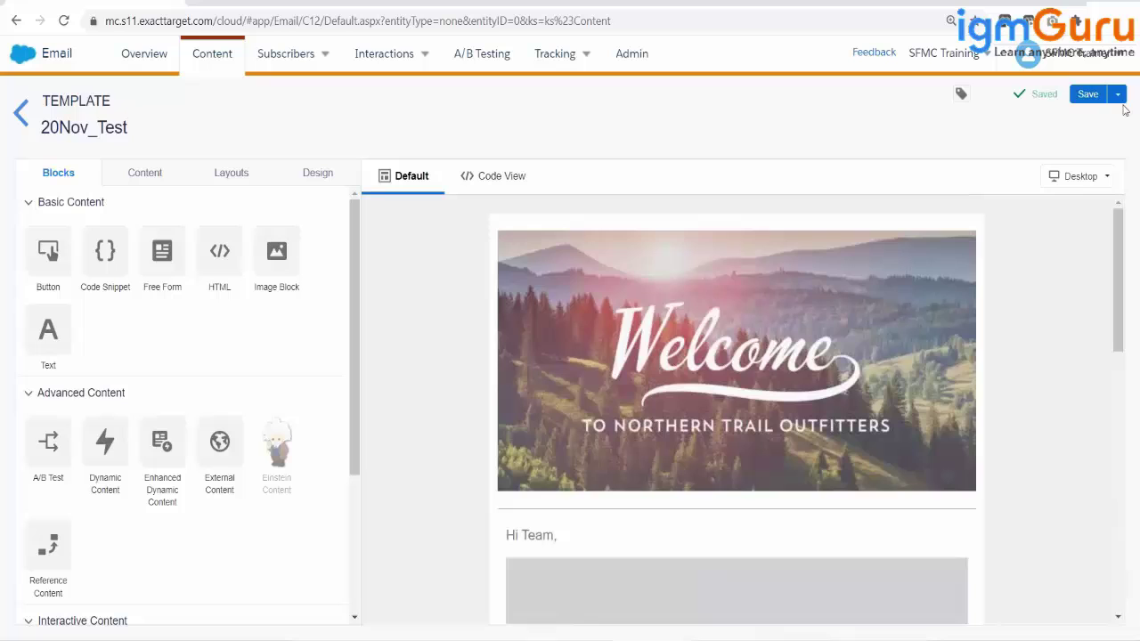
pyautogui.click(1118, 94)
# Step: Save and exit, then start a new template from the EMPTY tab's Blank Page layout
pyautogui.click(1051, 128)
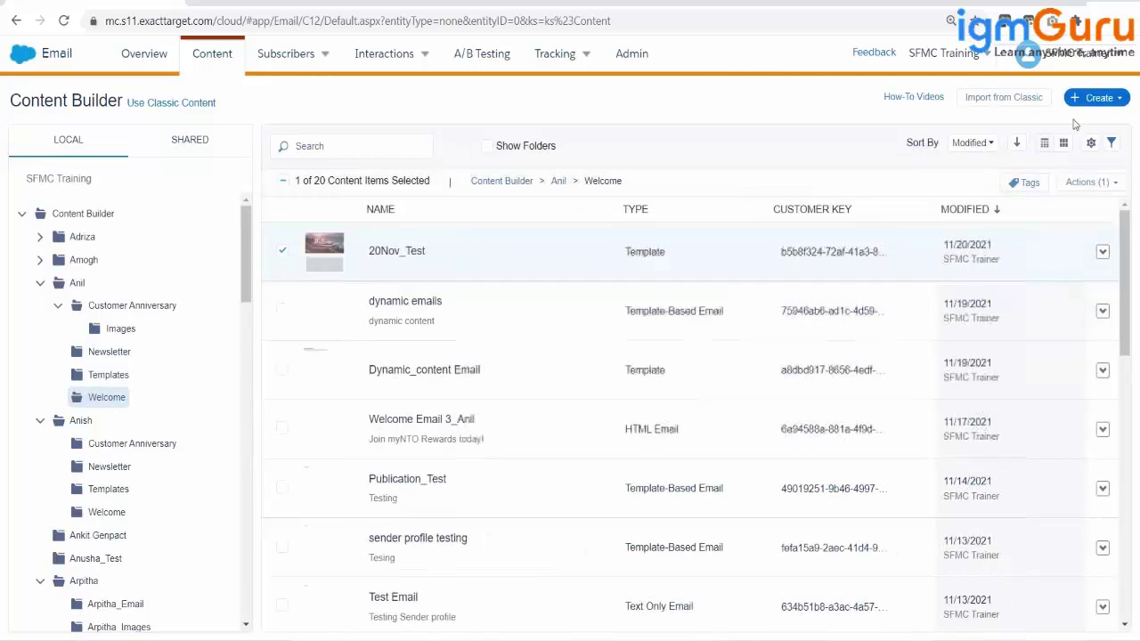
pyautogui.click(1101, 98)
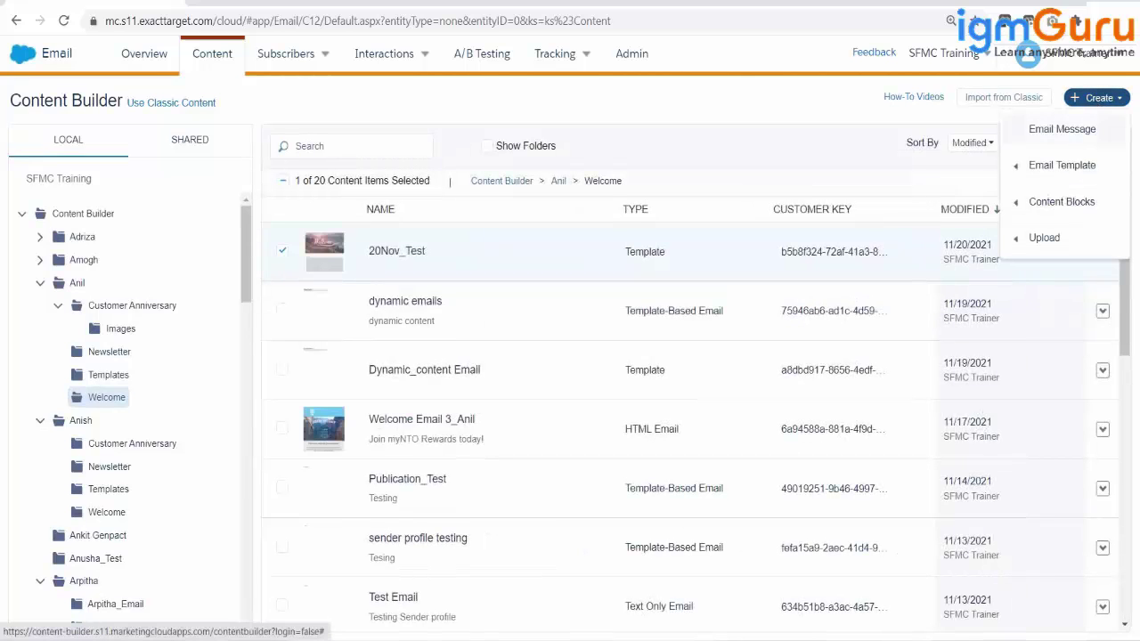
pyautogui.moveTo(1071, 169)
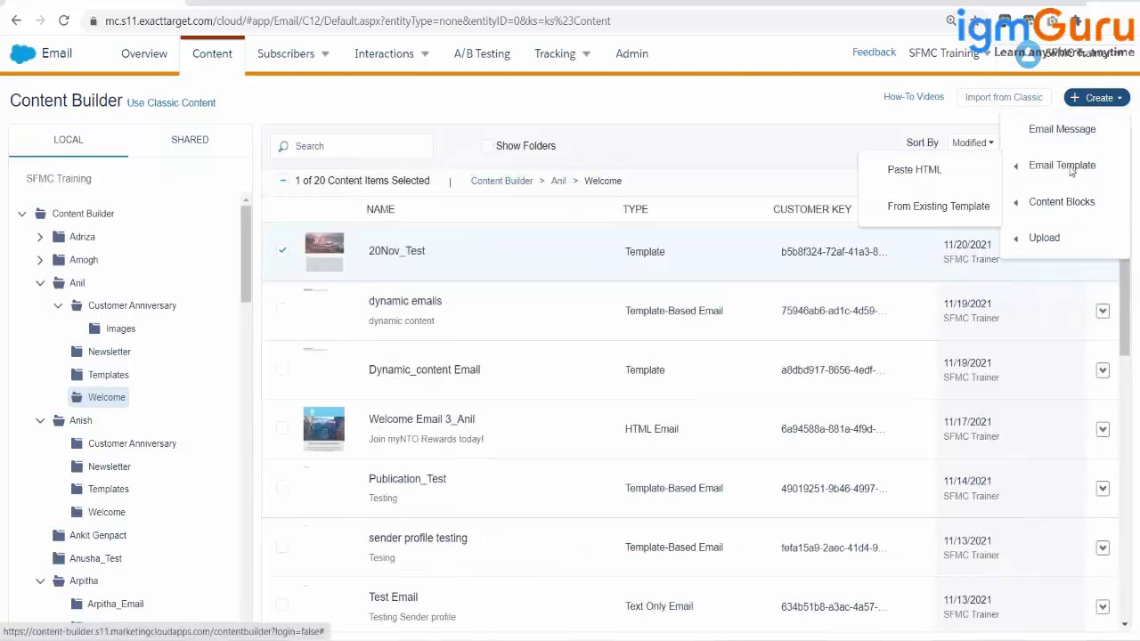
pyautogui.click(926, 208)
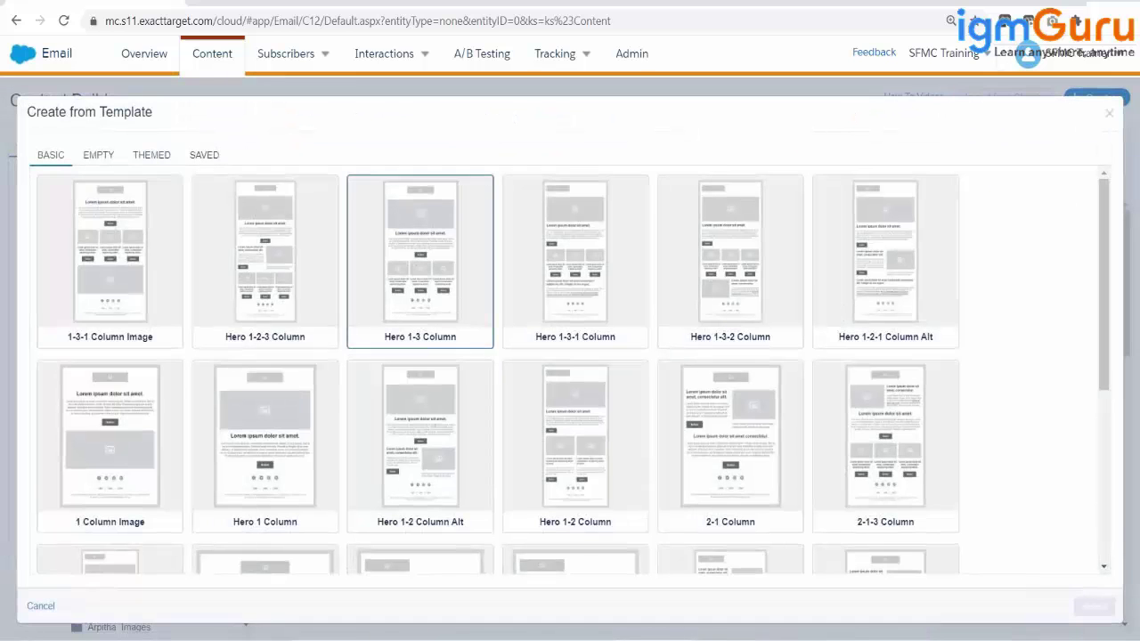
pyautogui.click(98, 155)
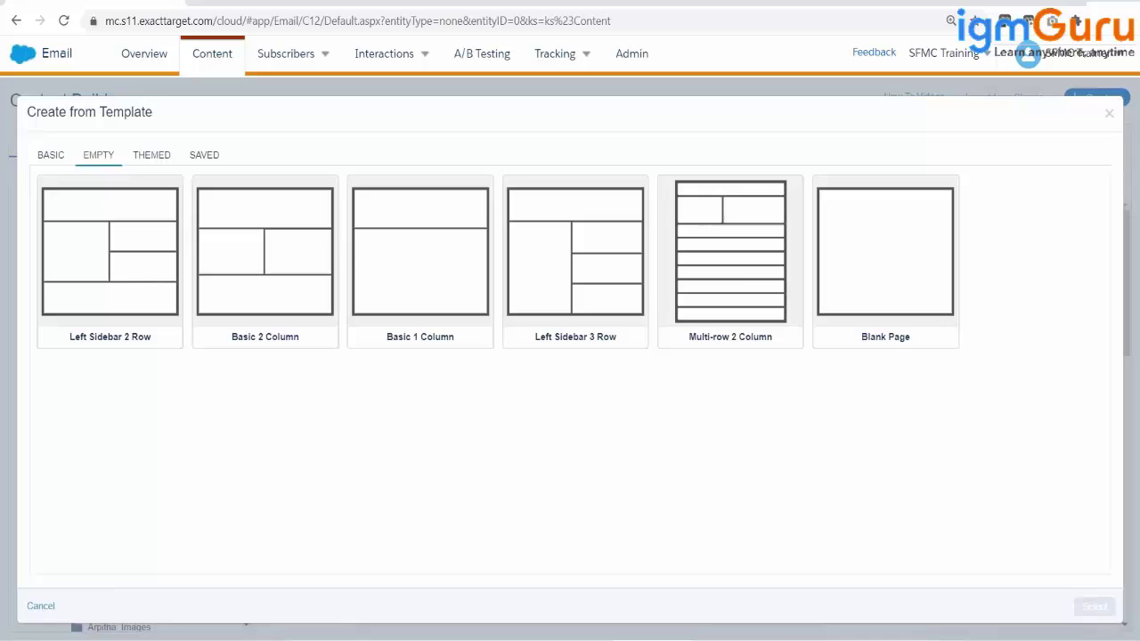
pyautogui.click(925, 271)
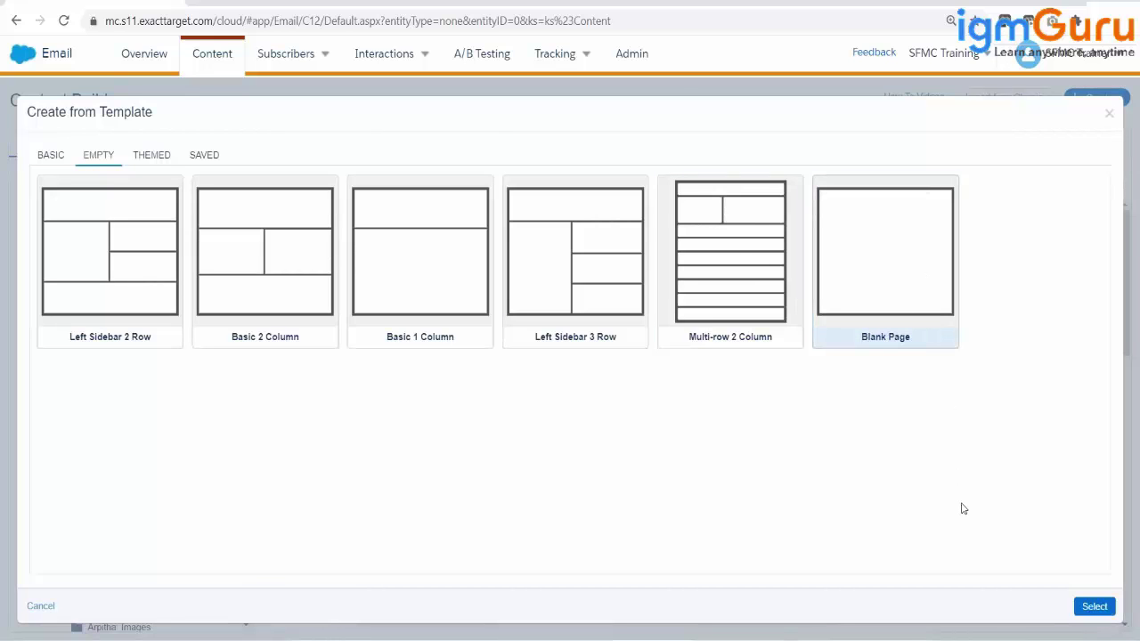
pyautogui.click(1090, 609)
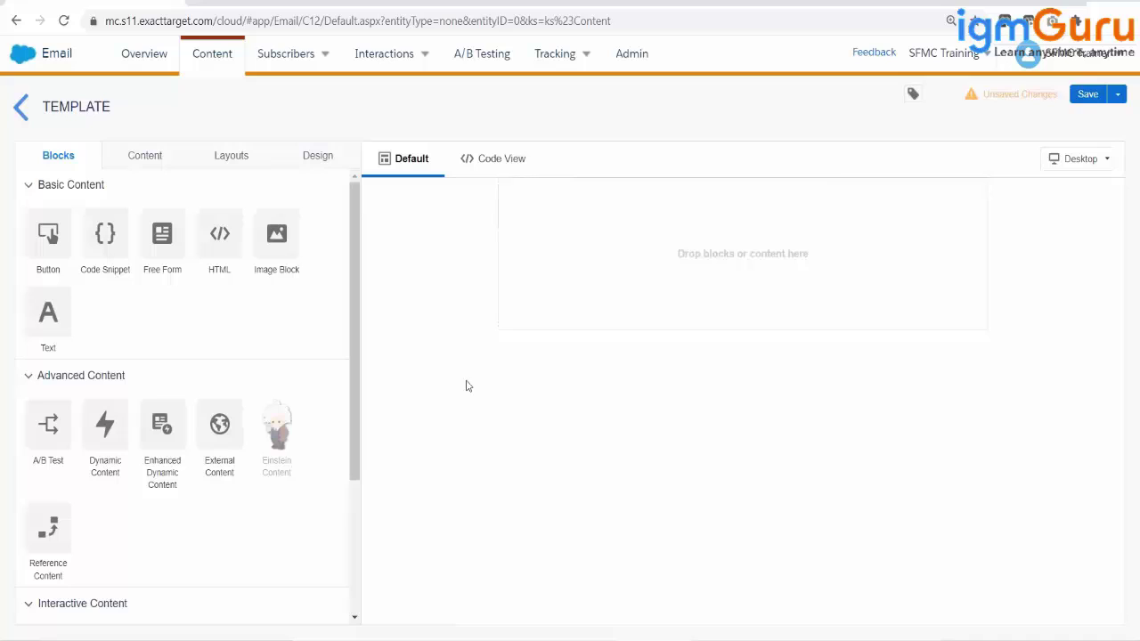
# Step: Add a One Column layout to the blank page and delete the misplaced image block
pyautogui.click(230, 158)
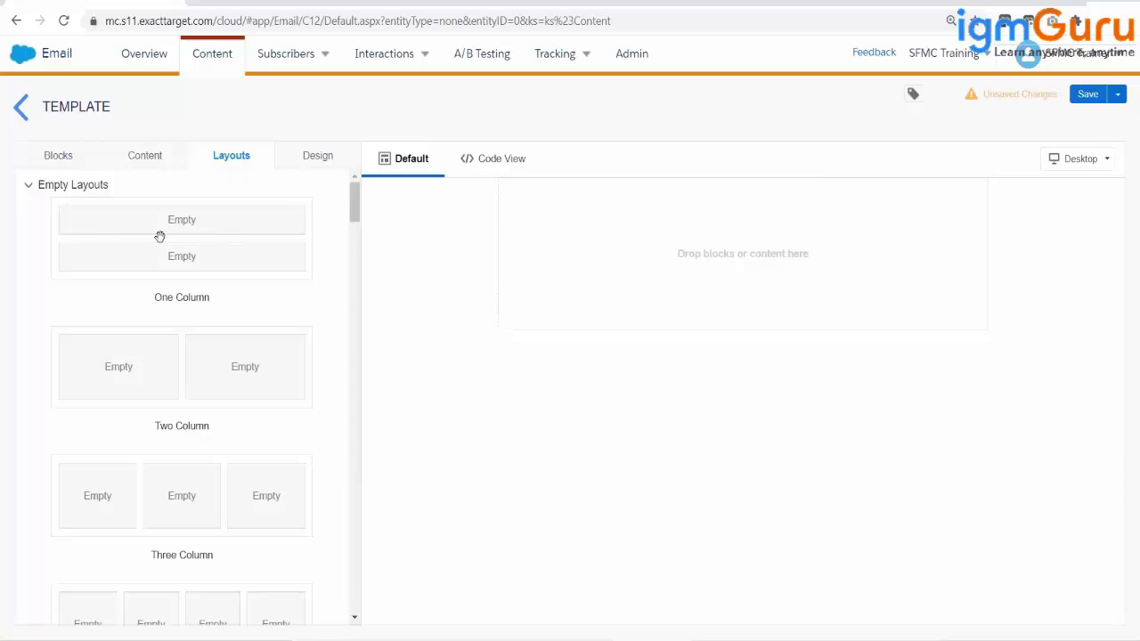
pyautogui.moveTo(159, 235); pyautogui.dragTo(687, 258)
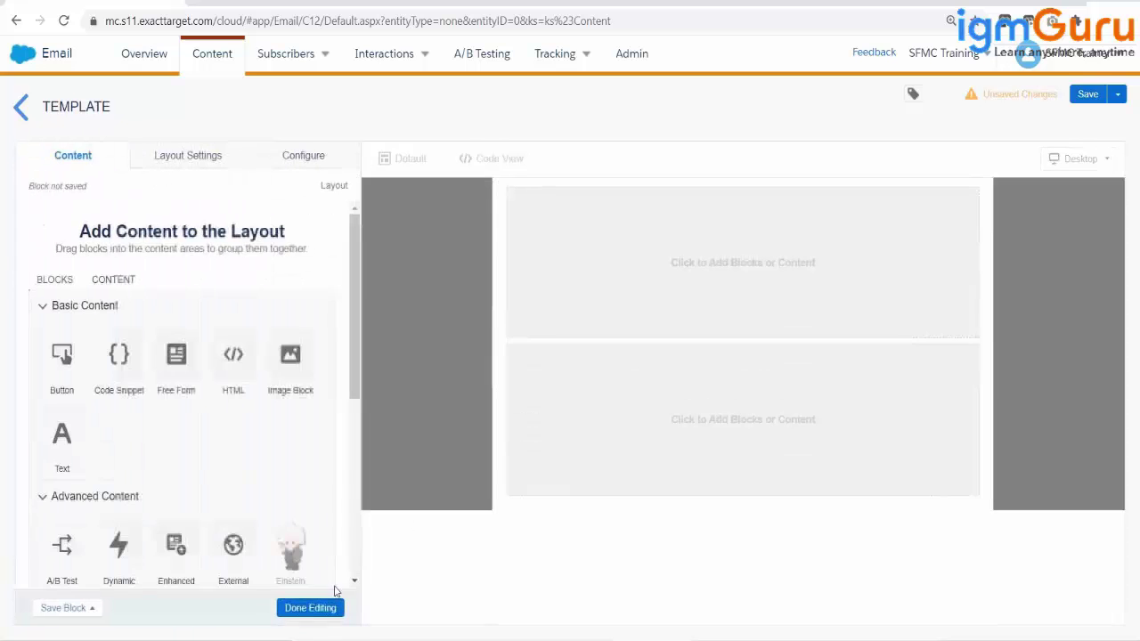
pyautogui.click(307, 608)
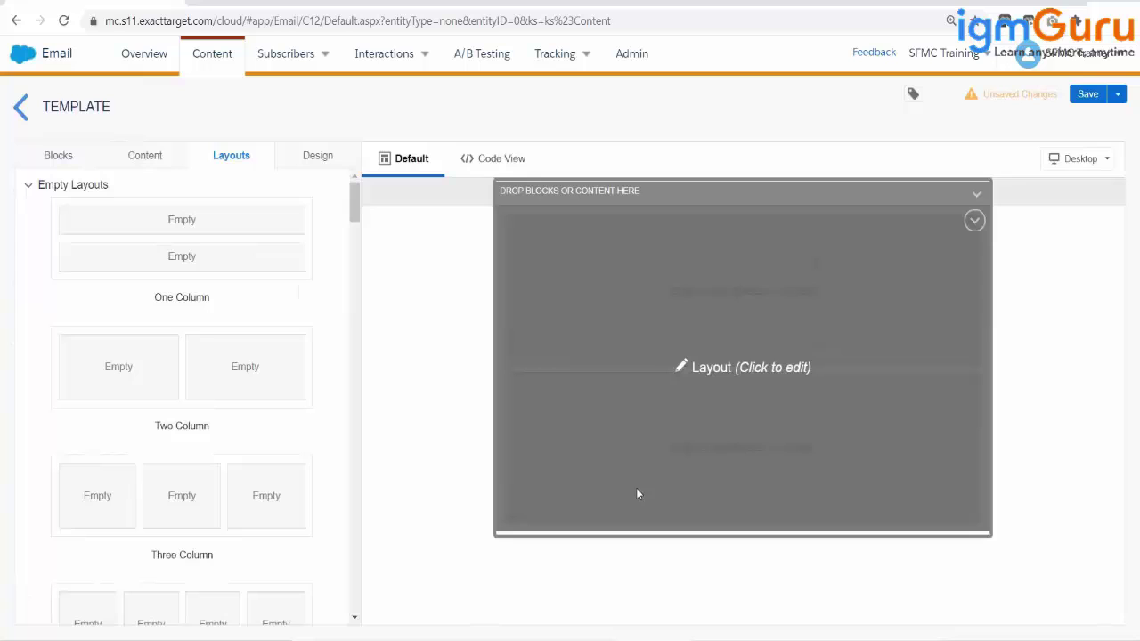
pyautogui.click(57, 154)
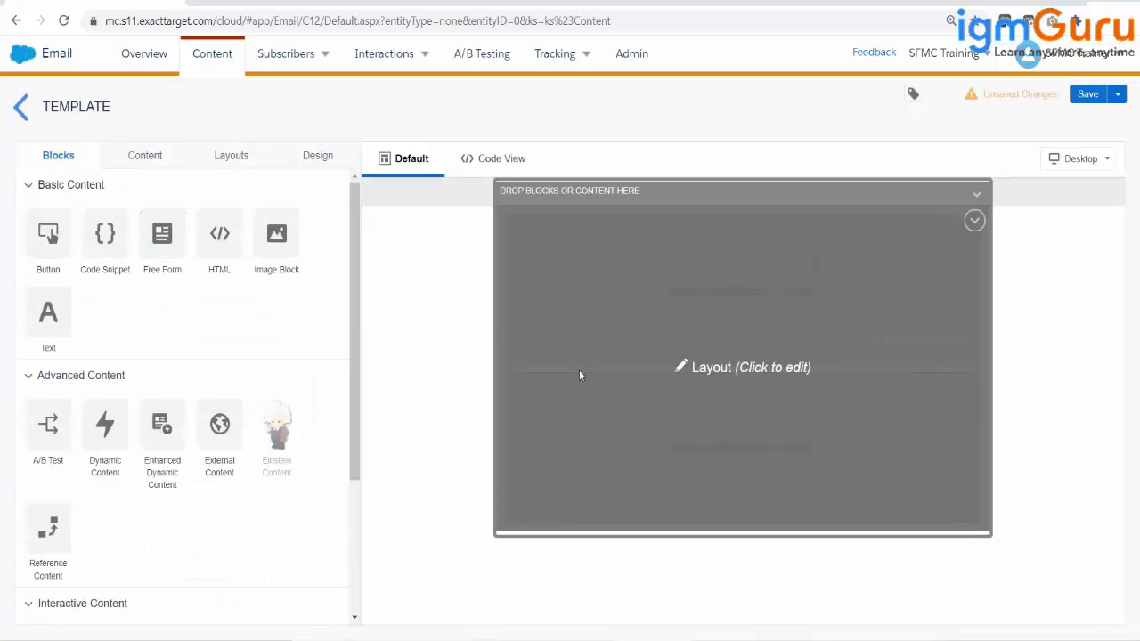
pyautogui.moveTo(276, 233); pyautogui.dragTo(663, 232)
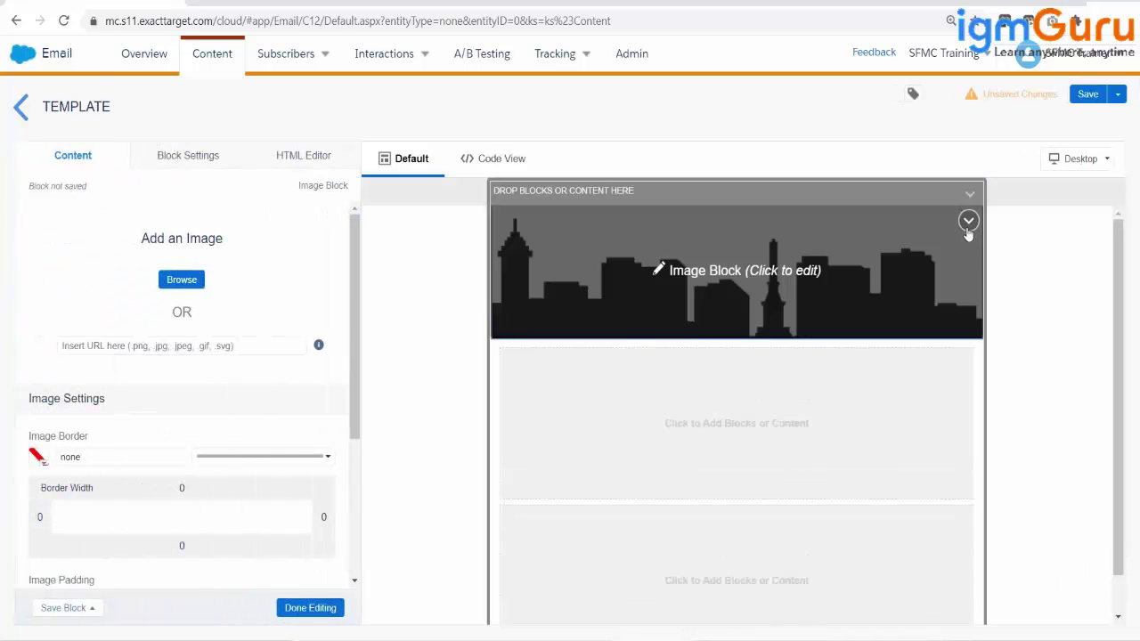
pyautogui.click(968, 223)
pyautogui.click(899, 256)
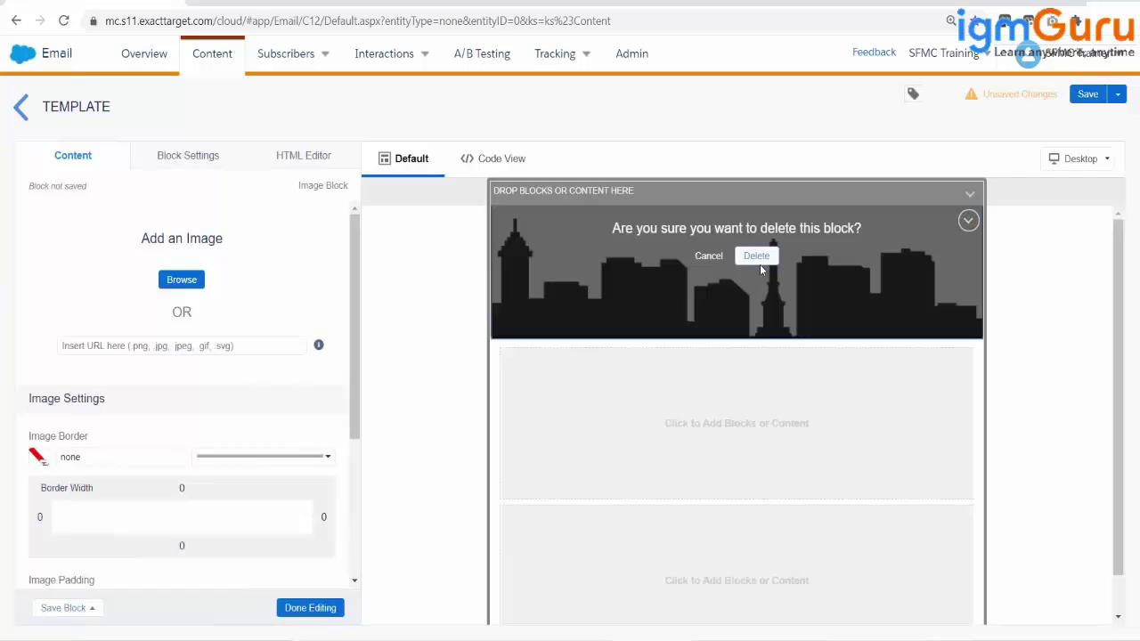
pyautogui.click(758, 257)
# Step: Place an empty image block into the One Column layout's top content area
pyautogui.click(558, 321)
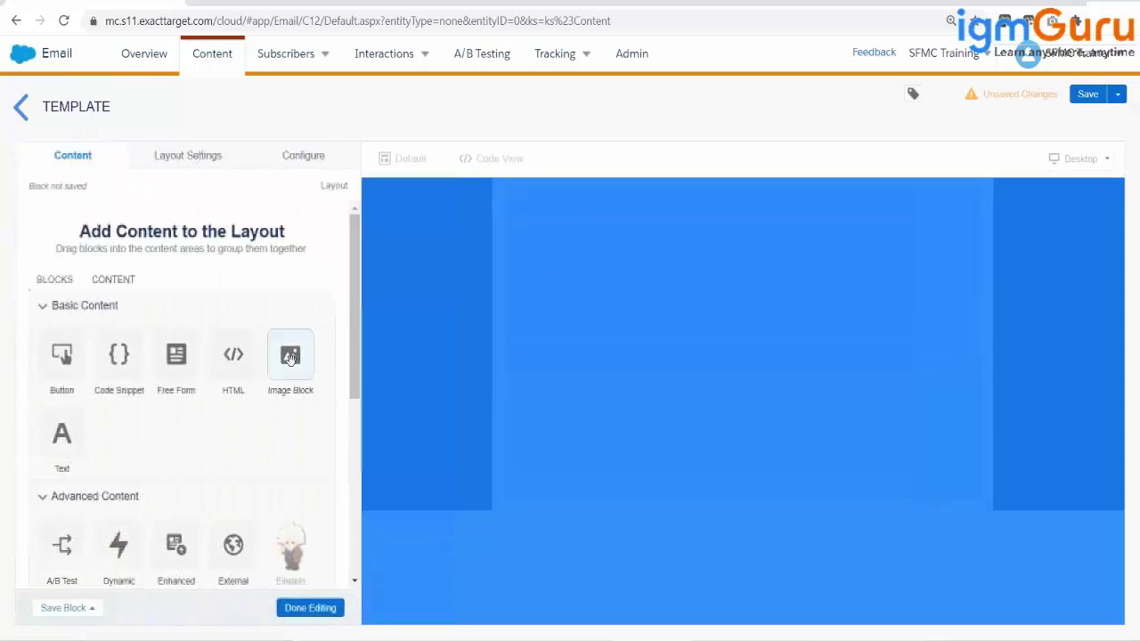
pyautogui.click(319, 610)
pyautogui.click(608, 401)
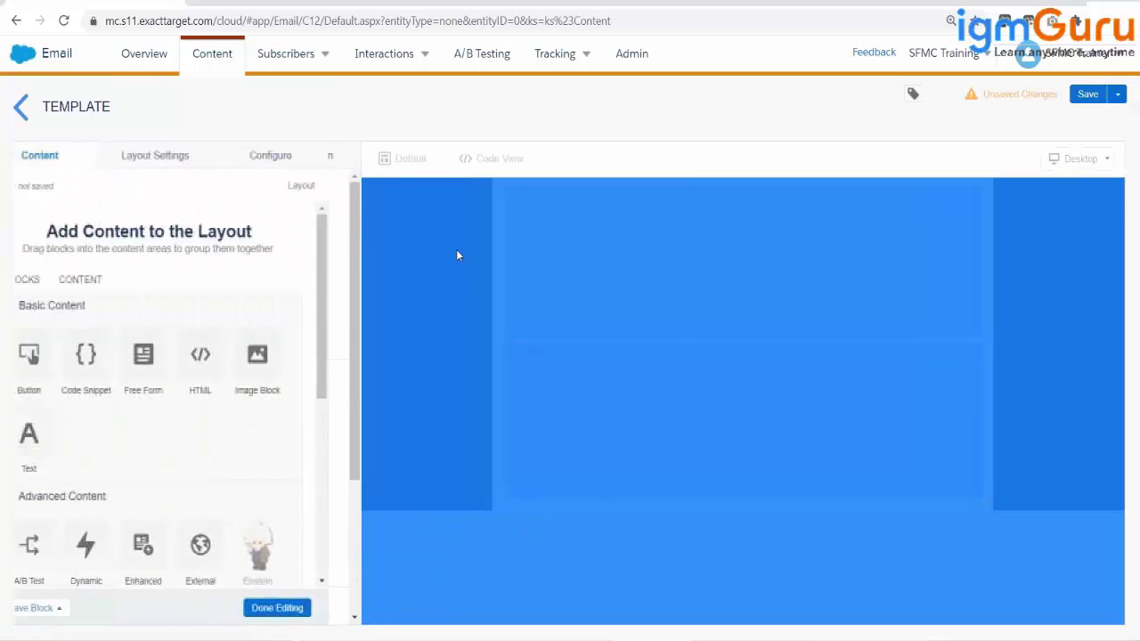
pyautogui.moveTo(276, 235); pyautogui.dragTo(608, 280)
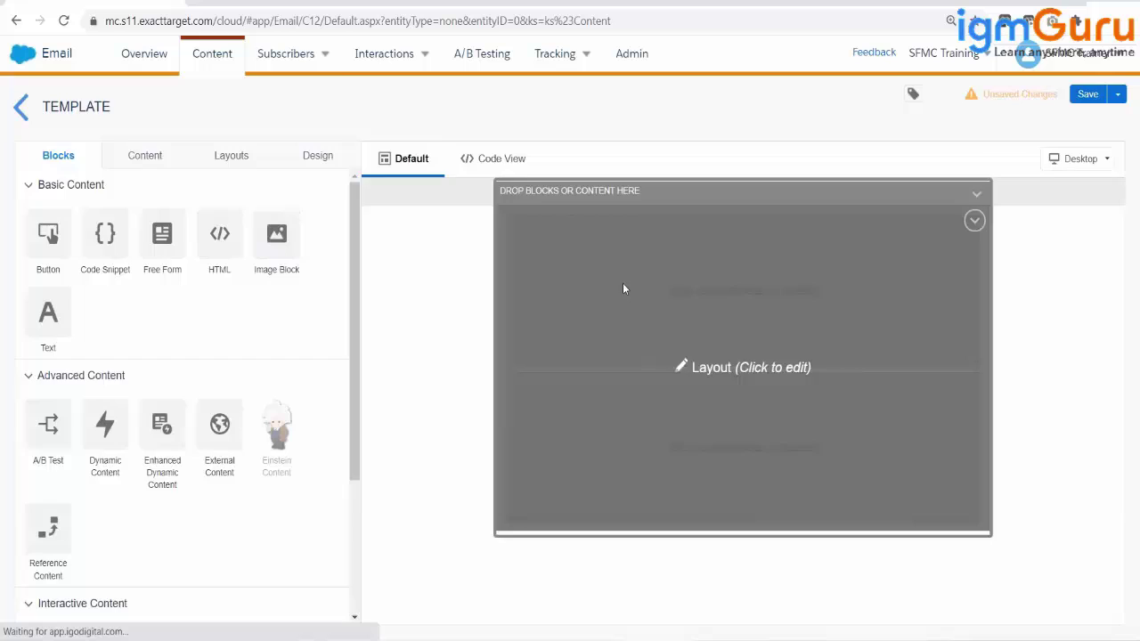
pyautogui.click(623, 282)
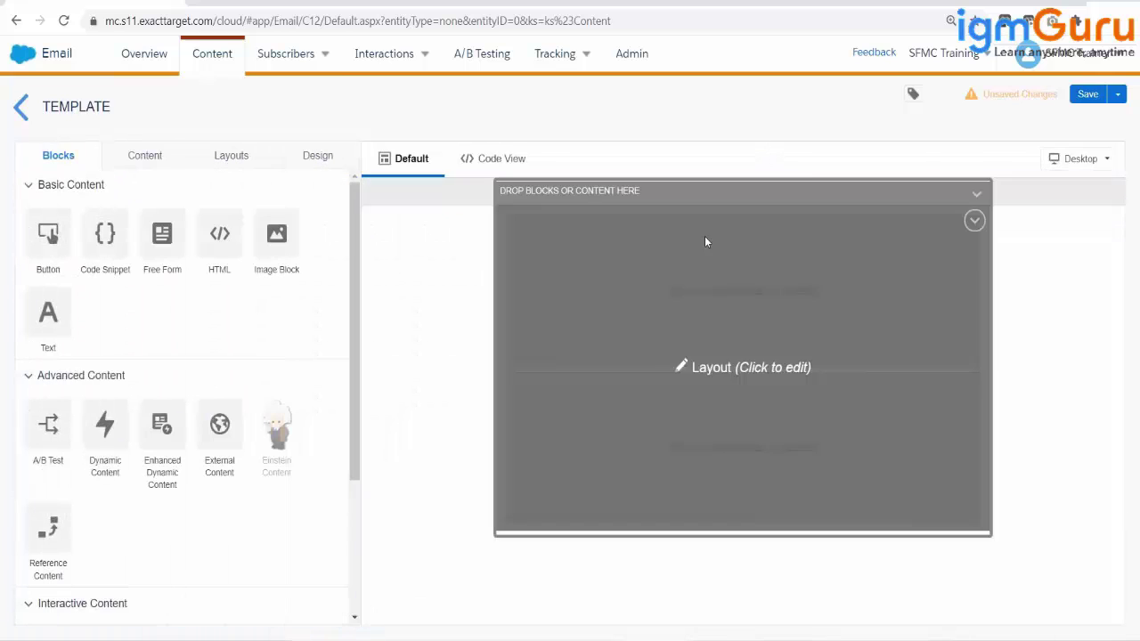
pyautogui.click(700, 248)
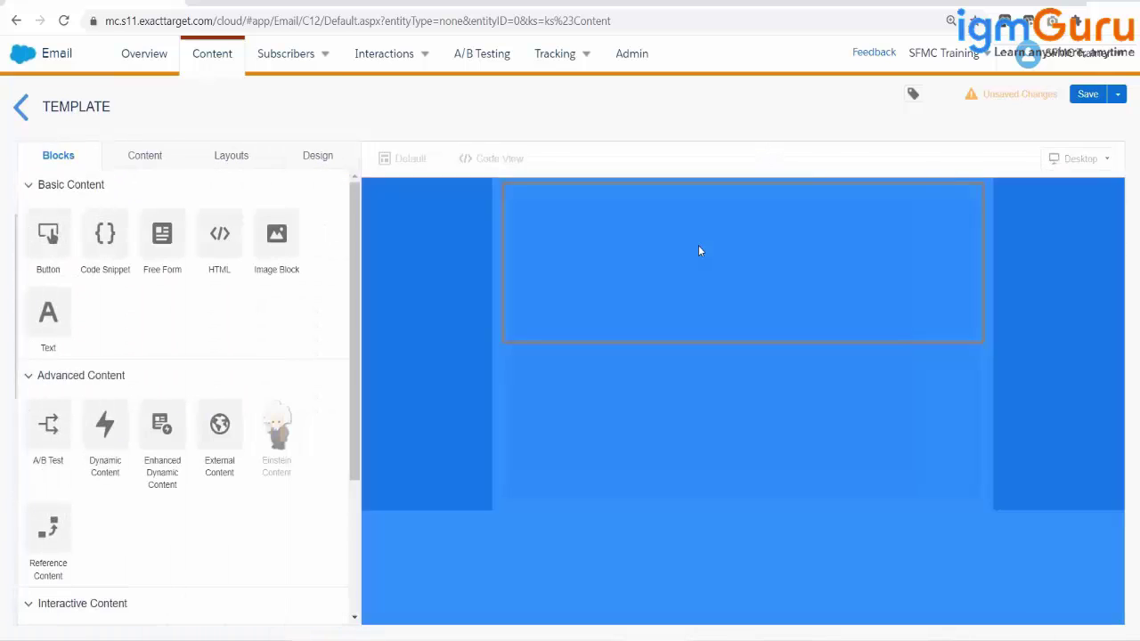
pyautogui.moveTo(291, 355); pyautogui.dragTo(654, 286)
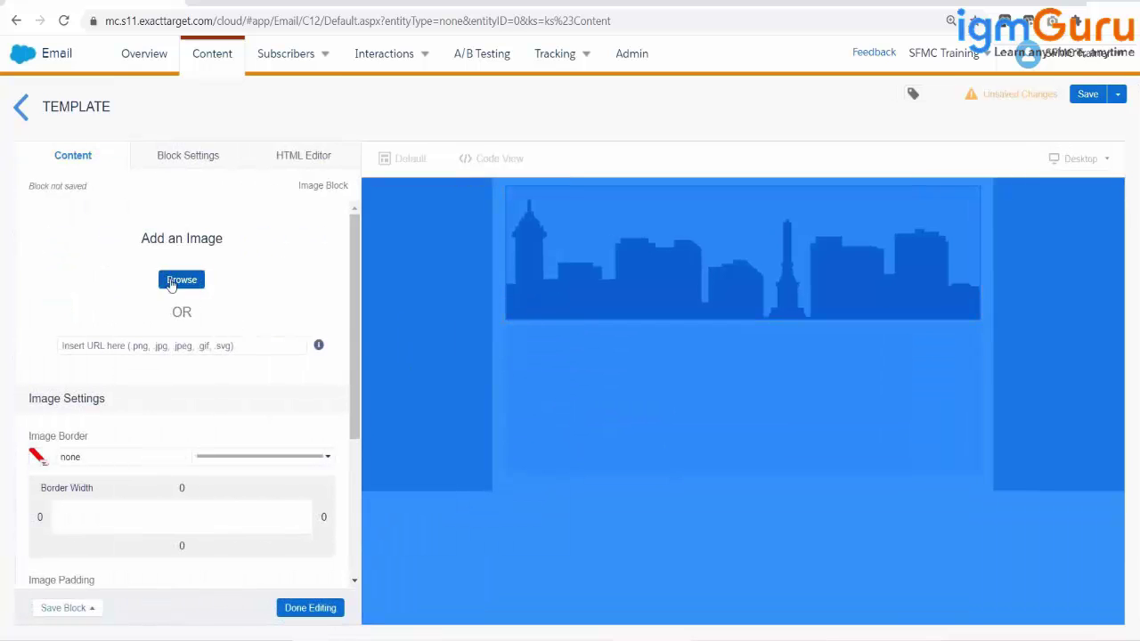
# Step: Fill the image block with the Logotipo-dolce-y-gabbana.jpg logo from Content Builder and finish editing it
pyautogui.click(181, 280)
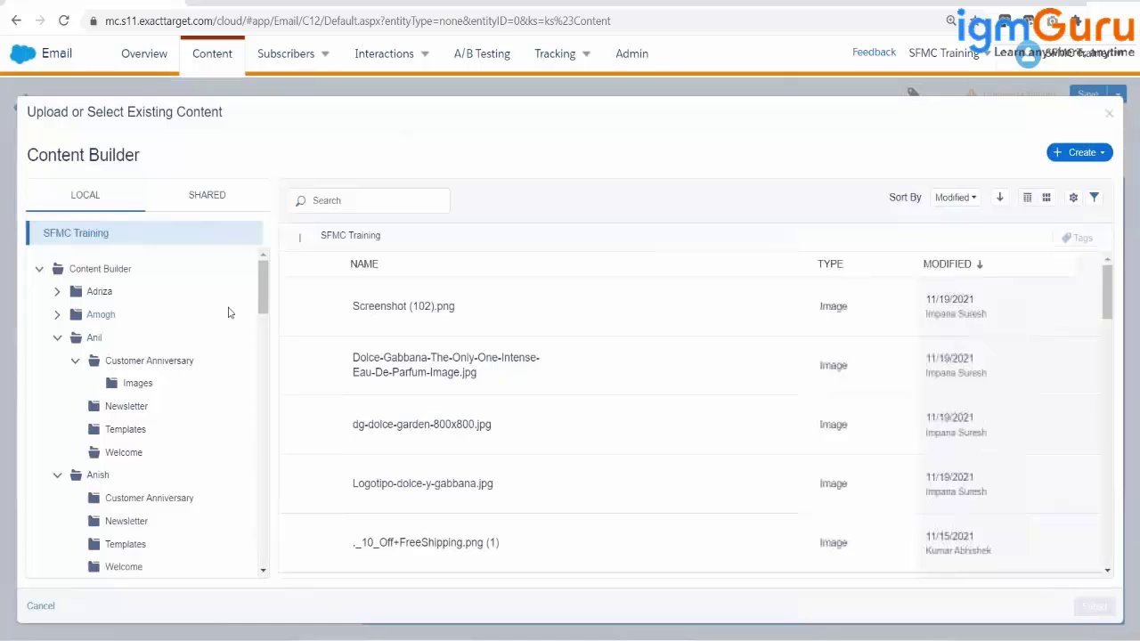
pyautogui.scroll(-5, 543, 427)
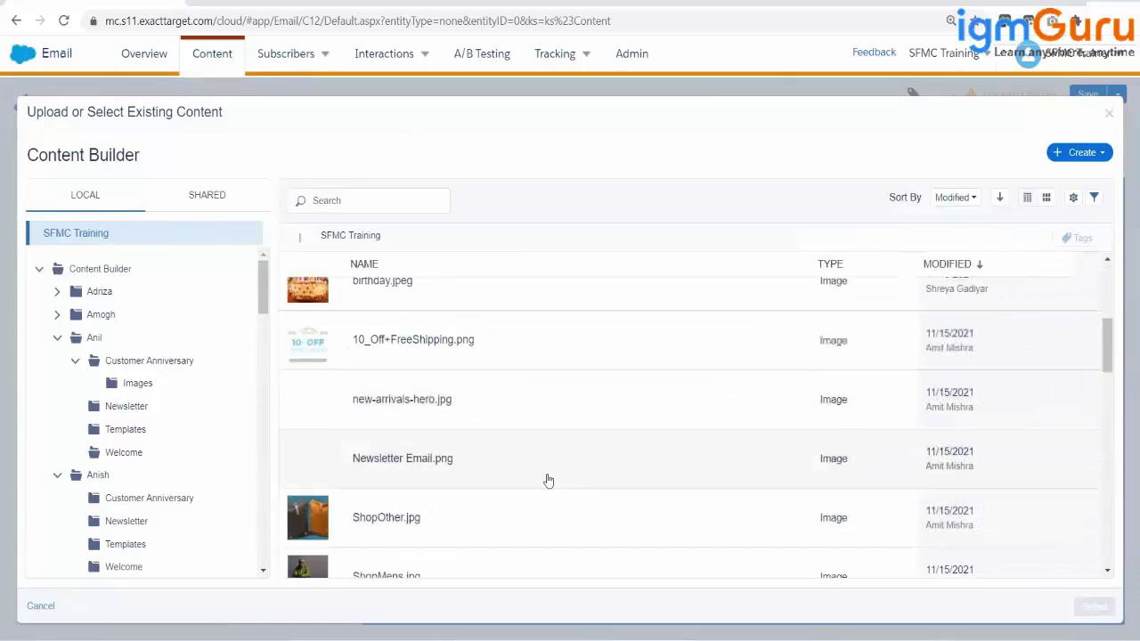
pyautogui.scroll(3, 541, 459)
pyautogui.click(630, 401)
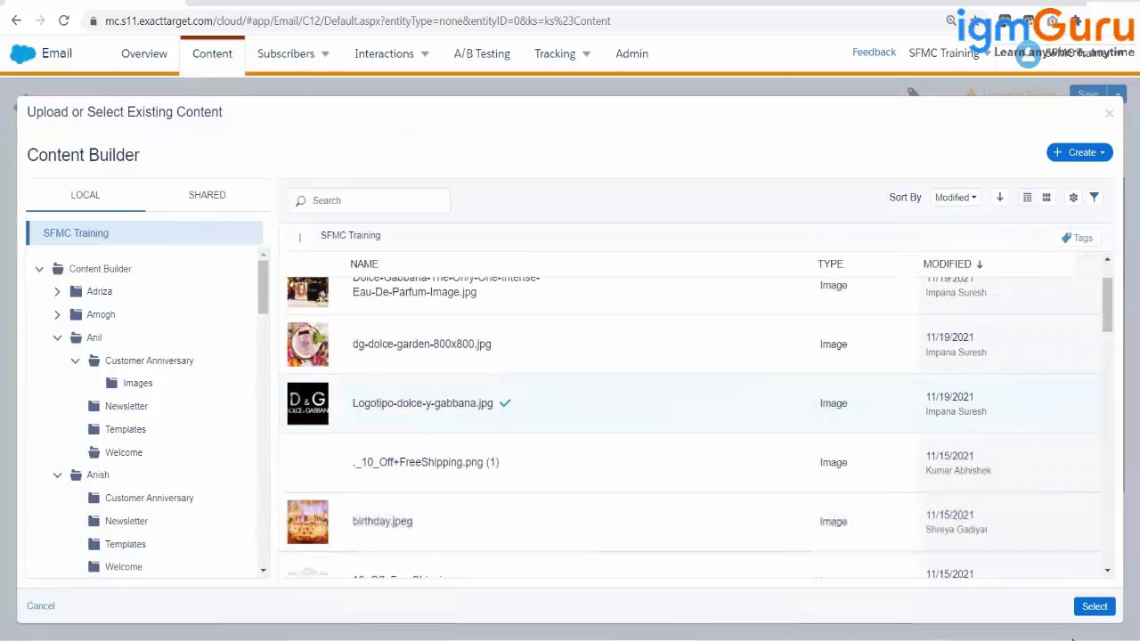
pyautogui.click(1093, 606)
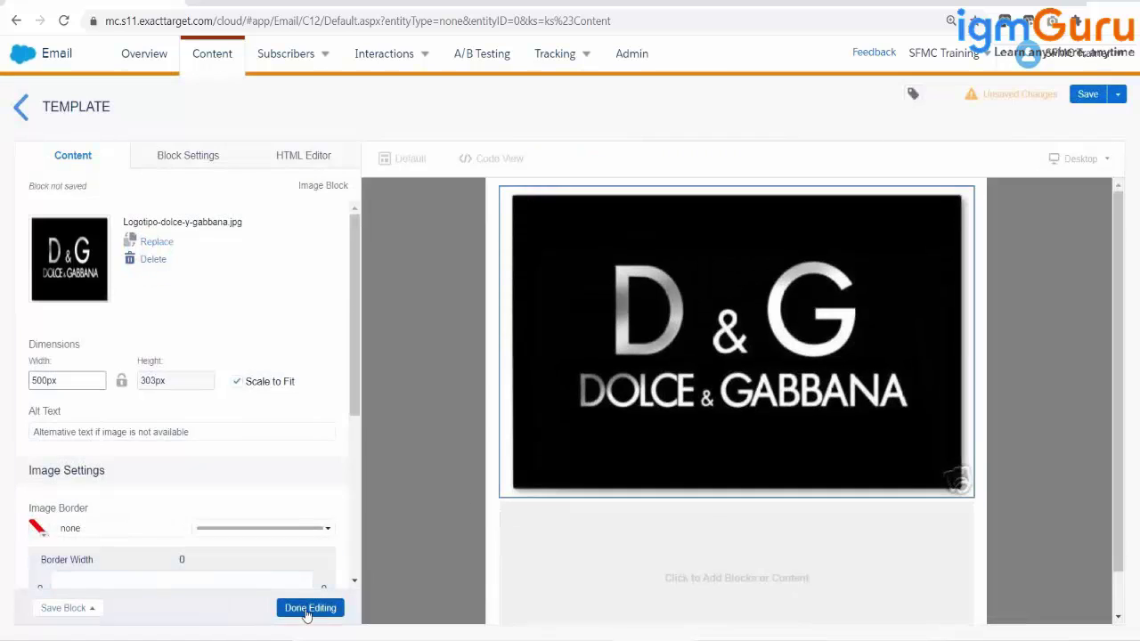
pyautogui.click(306, 608)
pyautogui.click(292, 608)
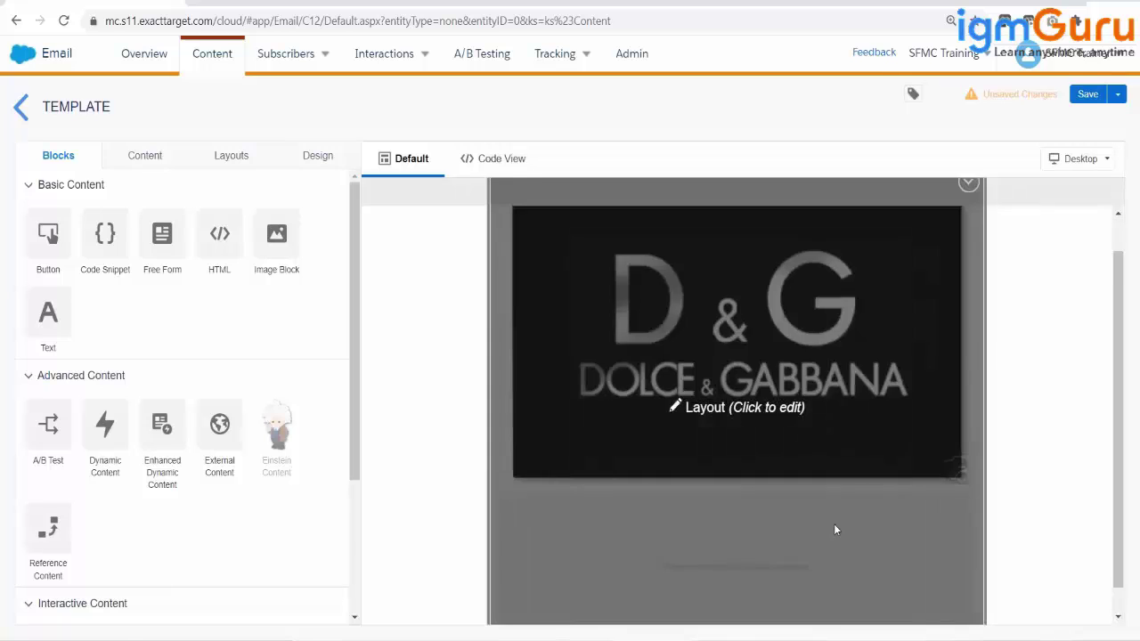
# Step: Add a Free Form text block below the D&G logo reading 'Hi Team'
pyautogui.click(833, 524)
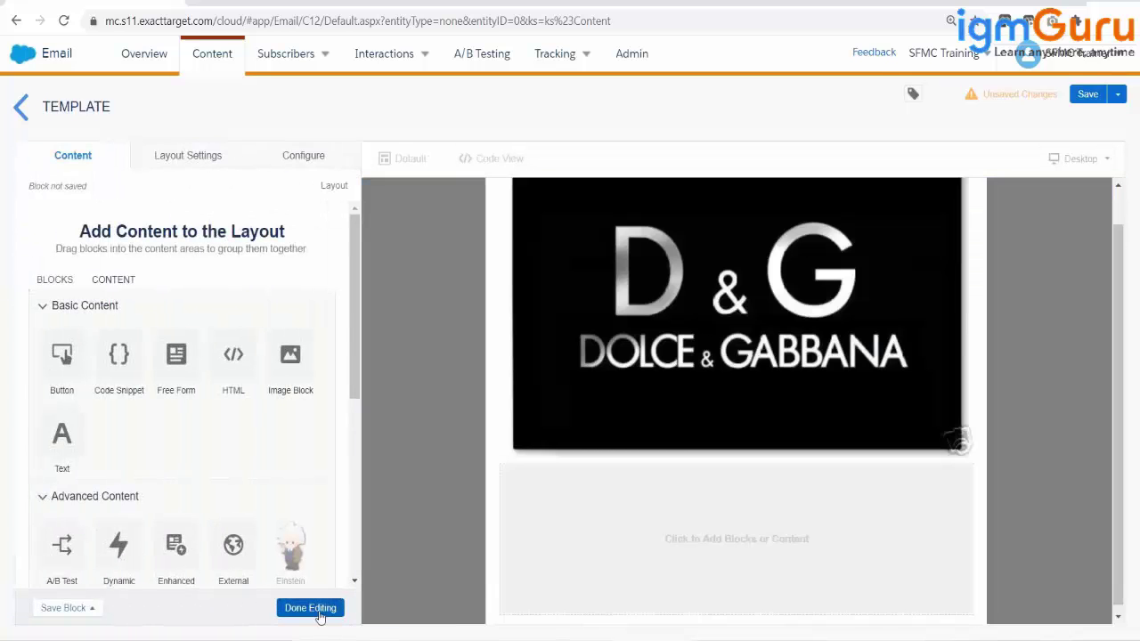
pyautogui.click(310, 607)
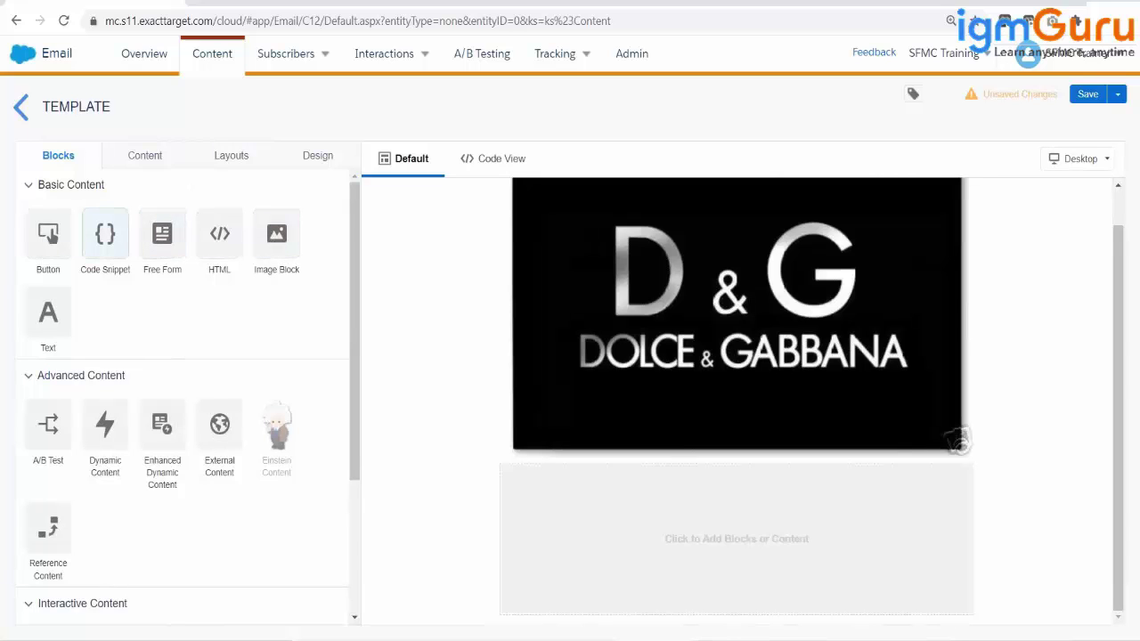
pyautogui.moveTo(162, 234); pyautogui.dragTo(662, 560)
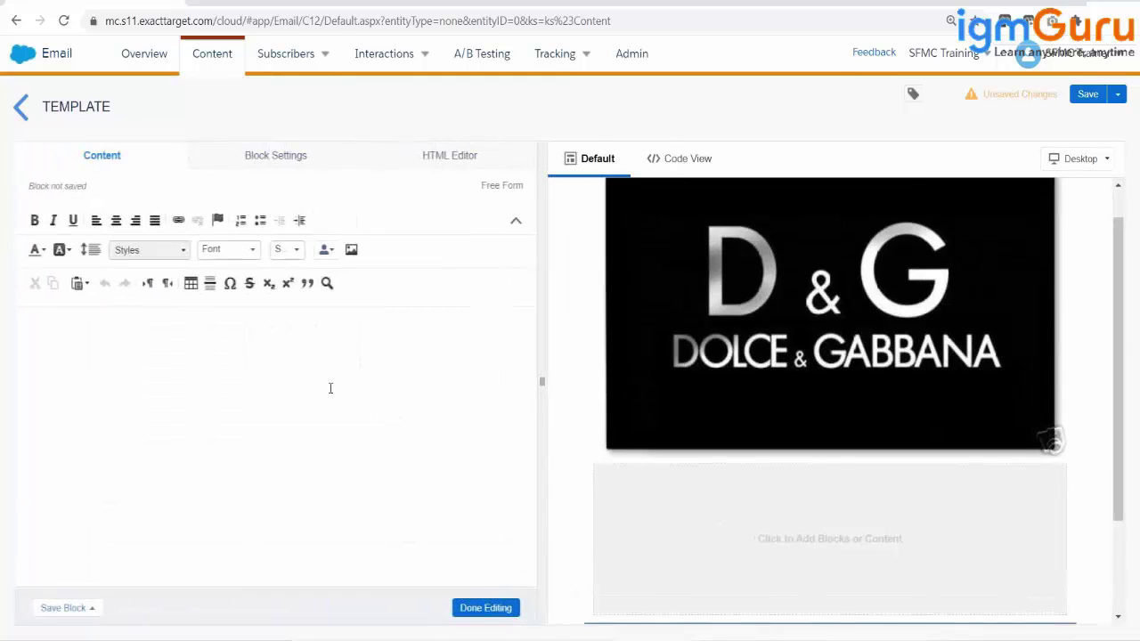
pyautogui.click(251, 377)
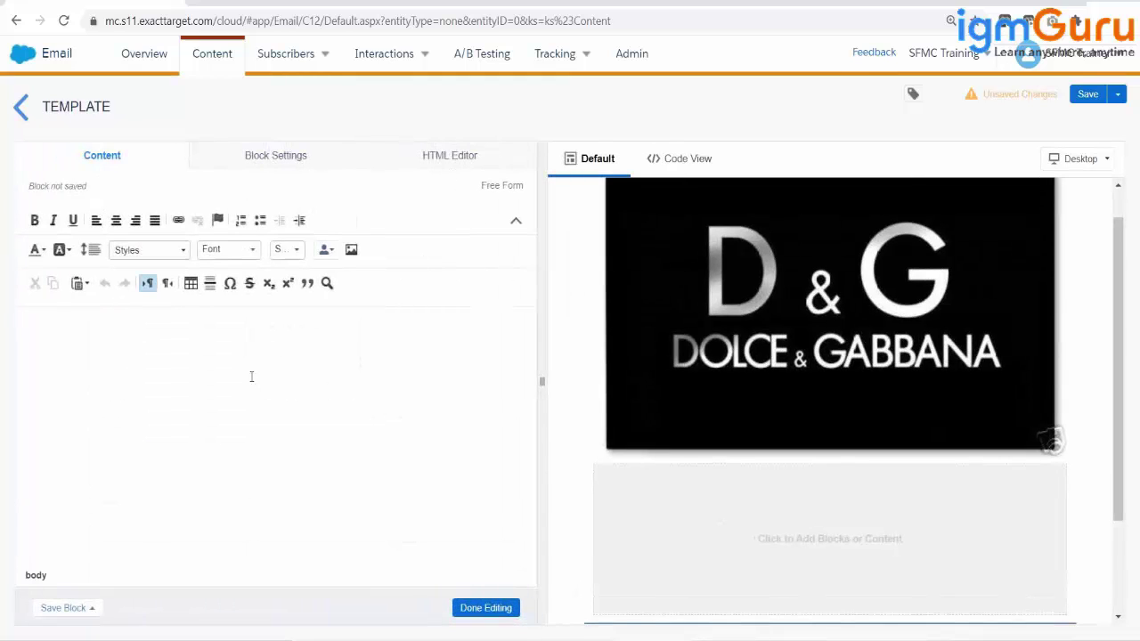
pyautogui.write('Hi T')
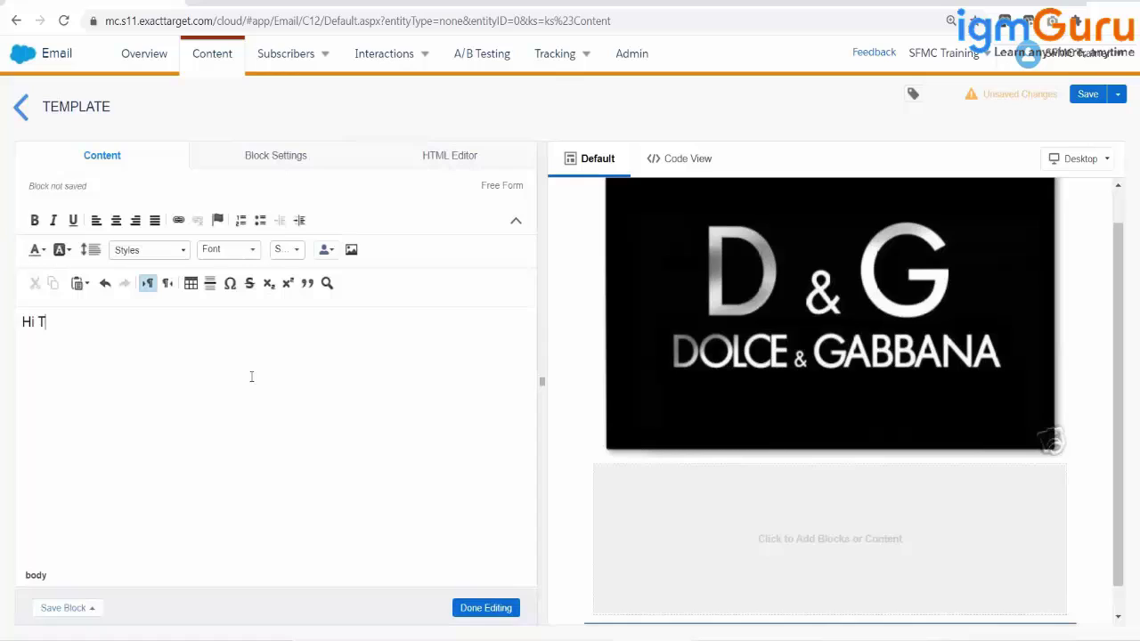
pyautogui.write('eam')
# Step: Check the text block's HTML source, then choose Save and Exit for the template
pyautogui.click(436, 159)
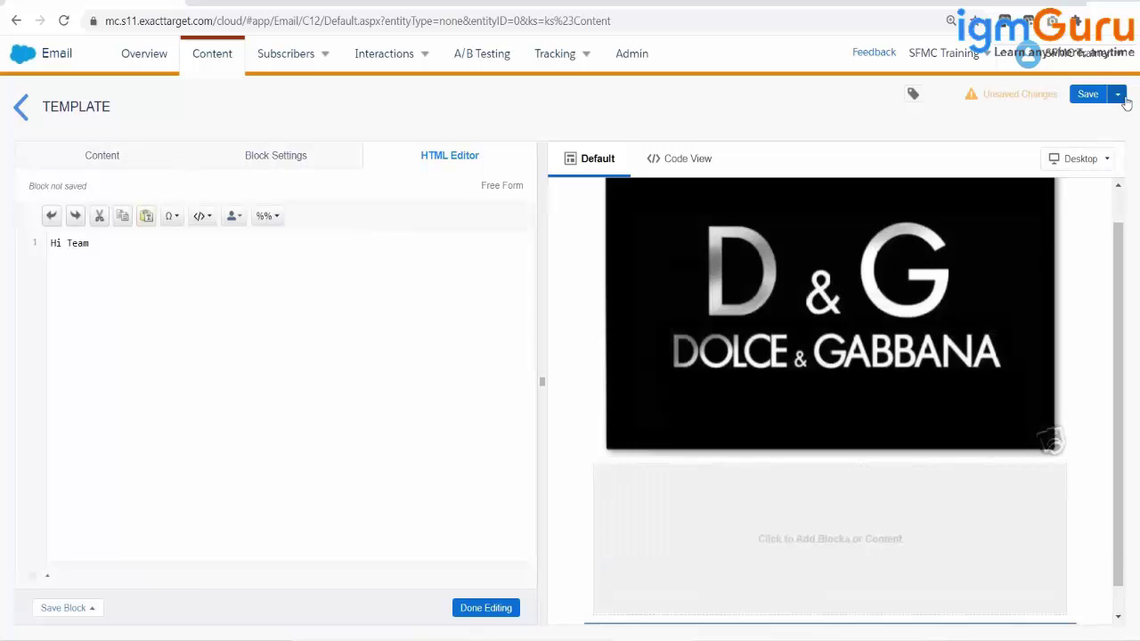
pyautogui.click(1118, 95)
pyautogui.click(1100, 116)
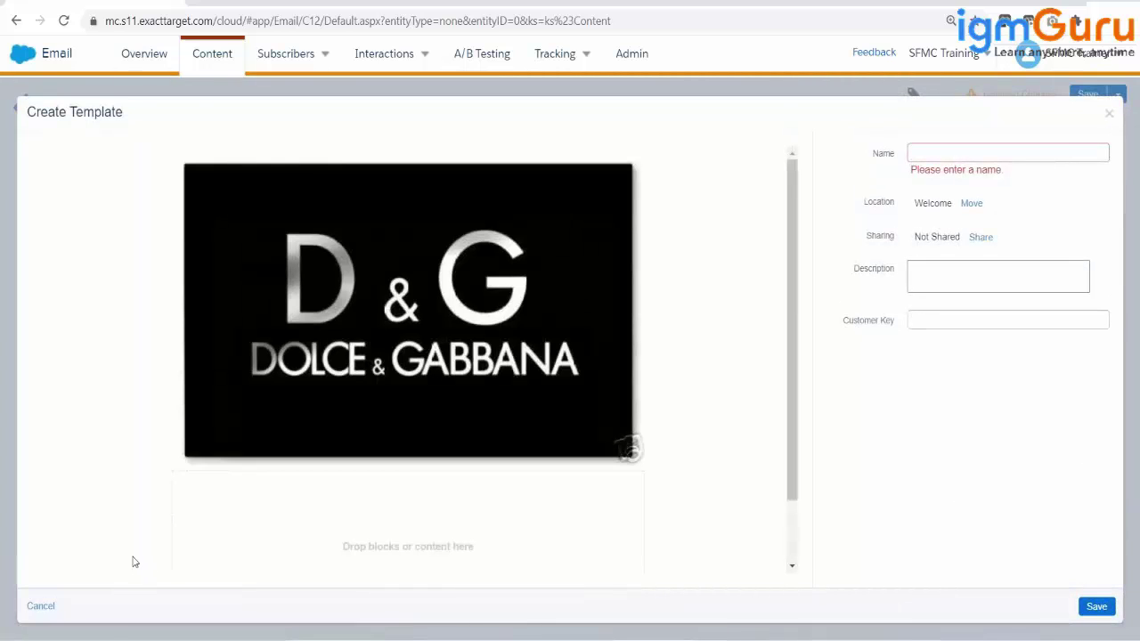
# Step: Cancel the Create Template form twice, then leave the editor without saving changes
pyautogui.click(43, 607)
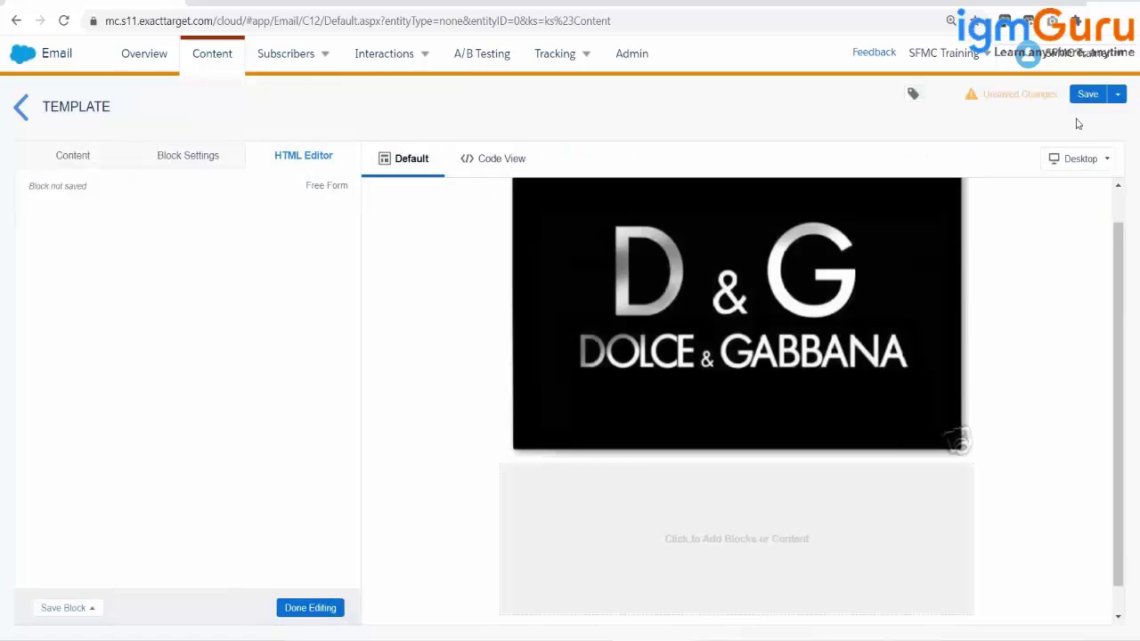
pyautogui.click(1117, 93)
pyautogui.click(1050, 120)
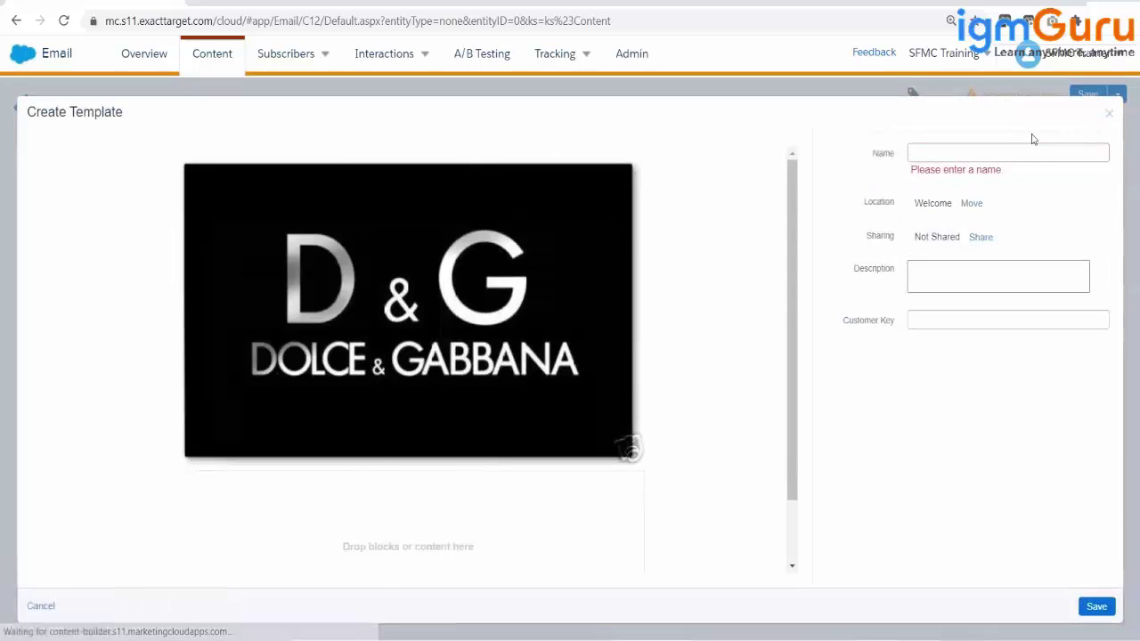
pyautogui.click(1108, 113)
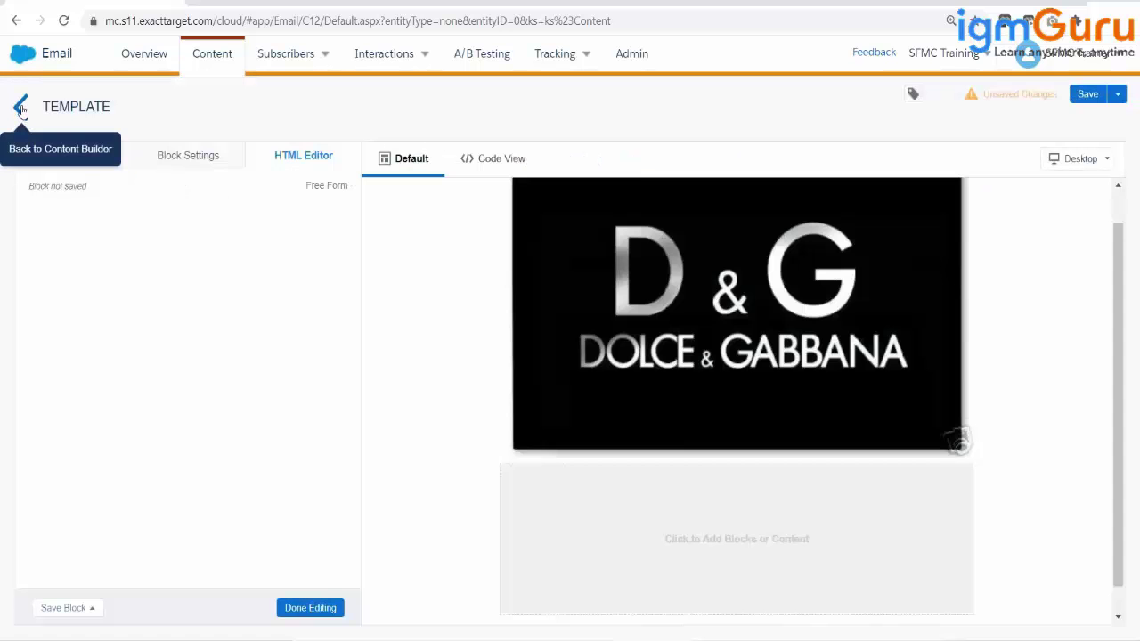
pyautogui.click(22, 107)
pyautogui.click(590, 266)
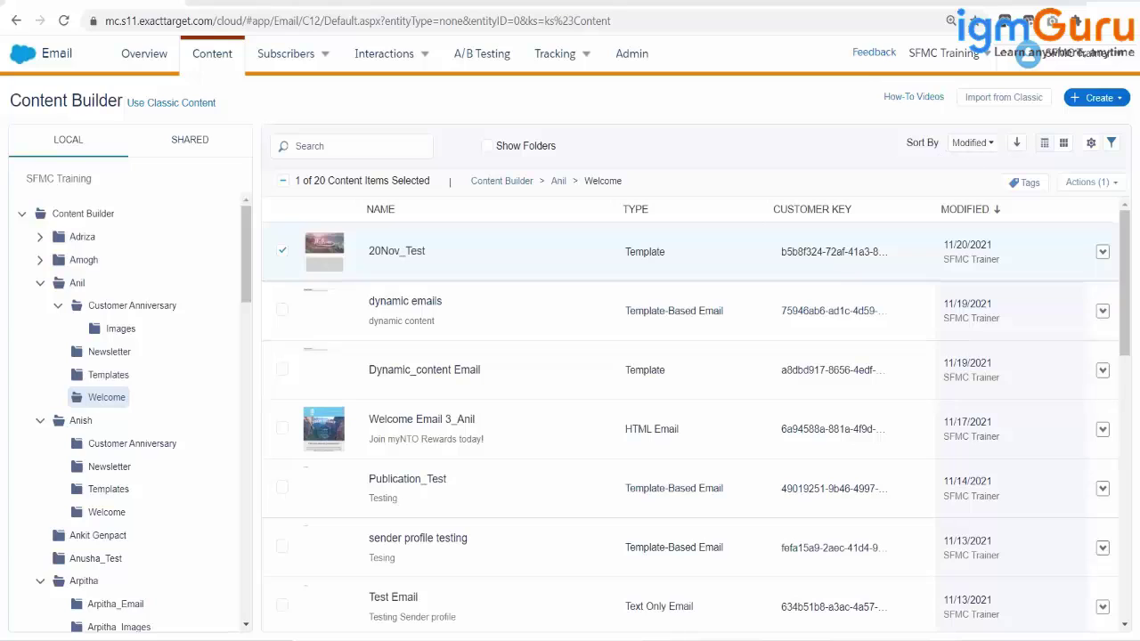
# Step: Open the Create menu and point to the Email Template option
pyautogui.click(1095, 98)
pyautogui.moveTo(1033, 165)
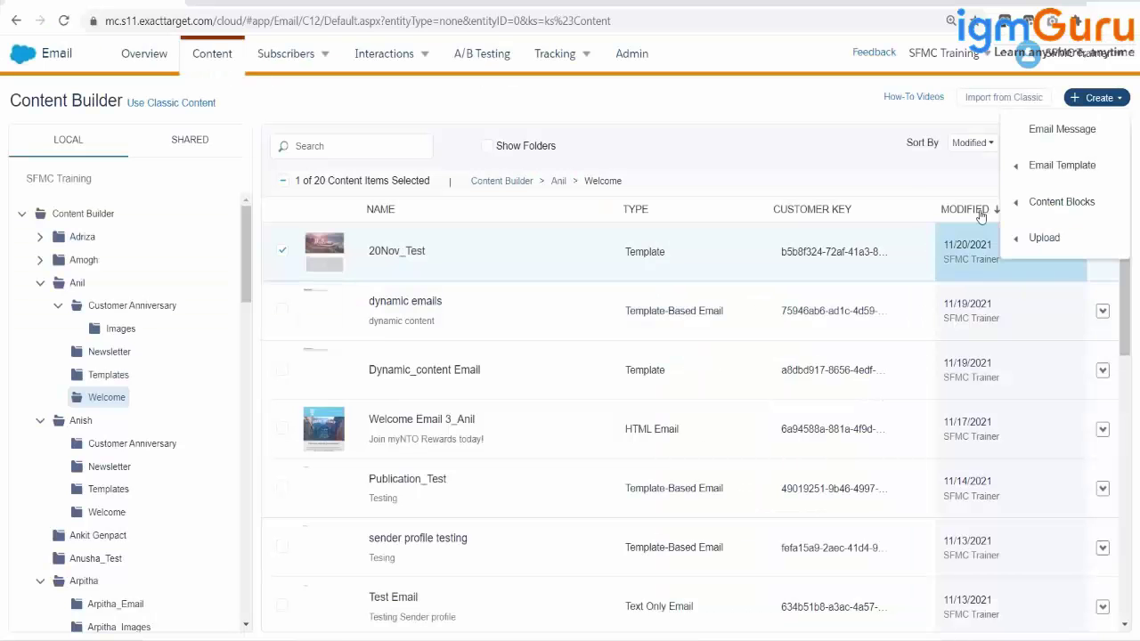
pyautogui.moveTo(1041, 167)
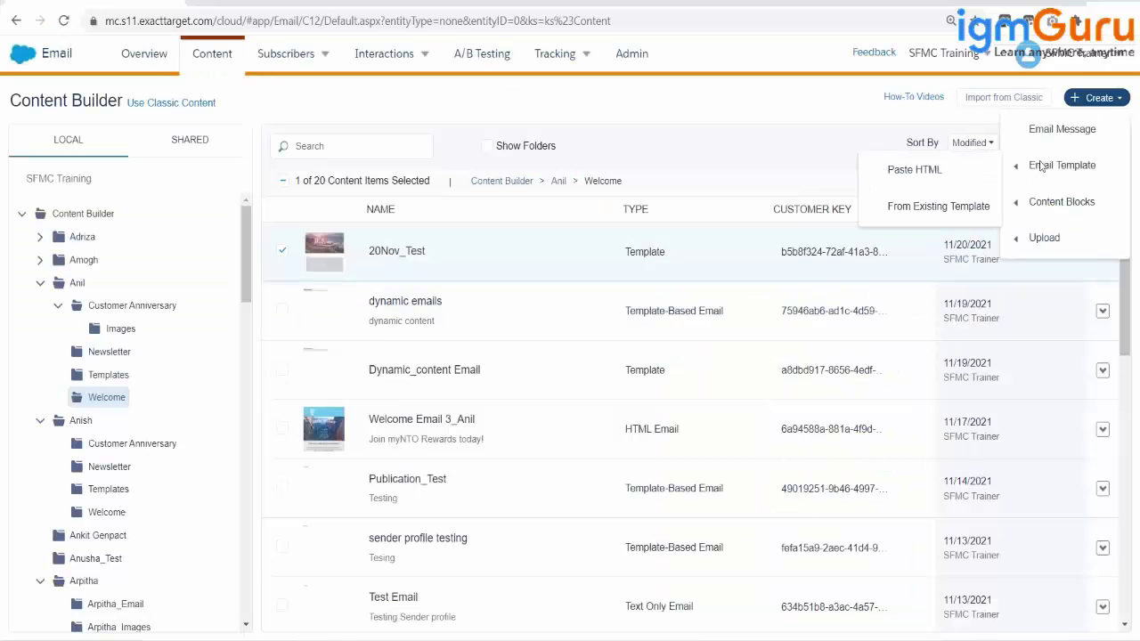